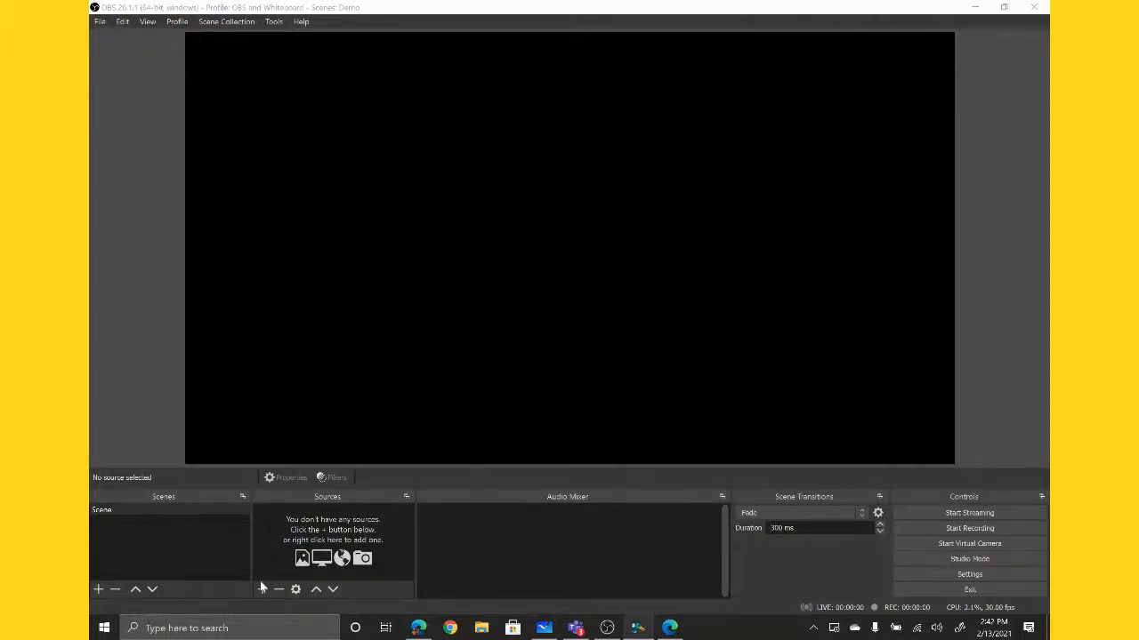
- Add a new Video Capture Device source named "Me" to the scene, keeping it visible
click(267, 588)
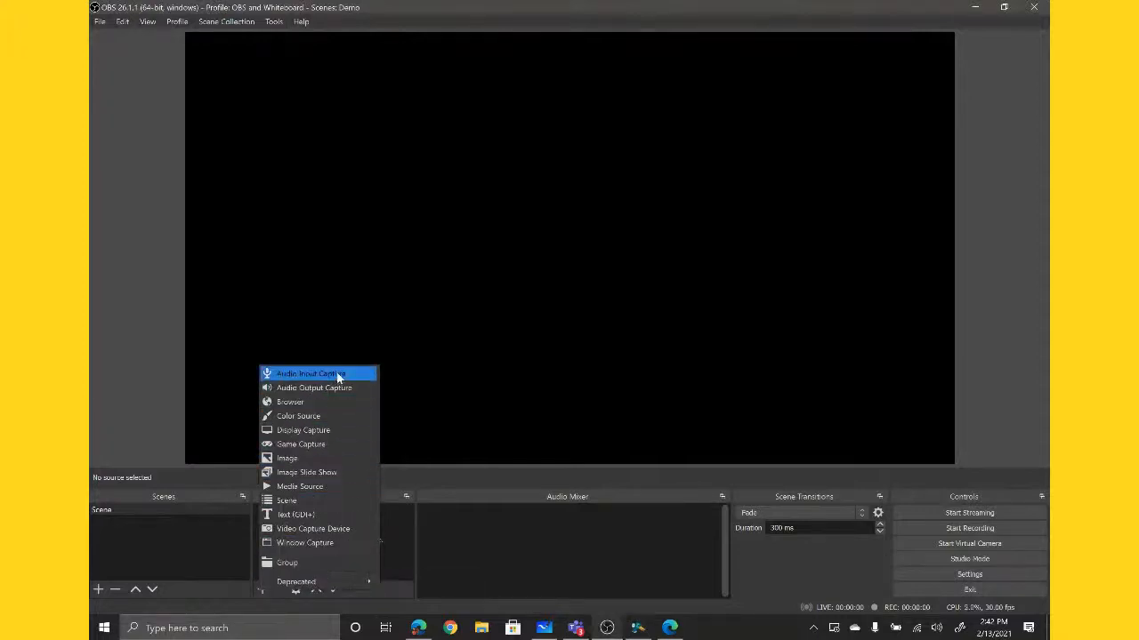
click(262, 606)
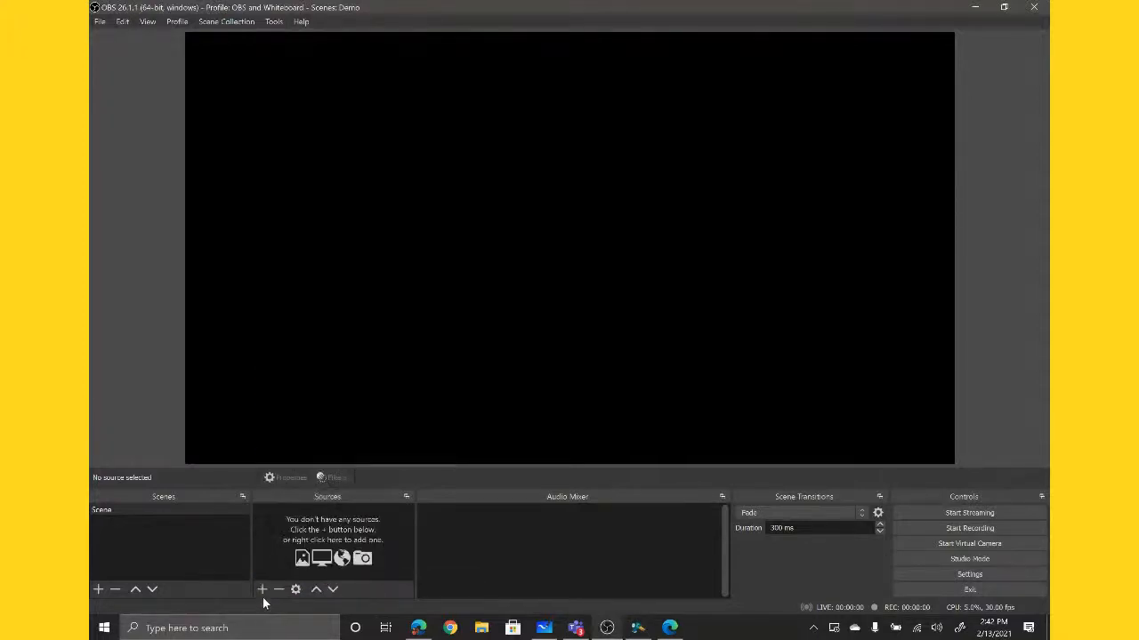
click(263, 590)
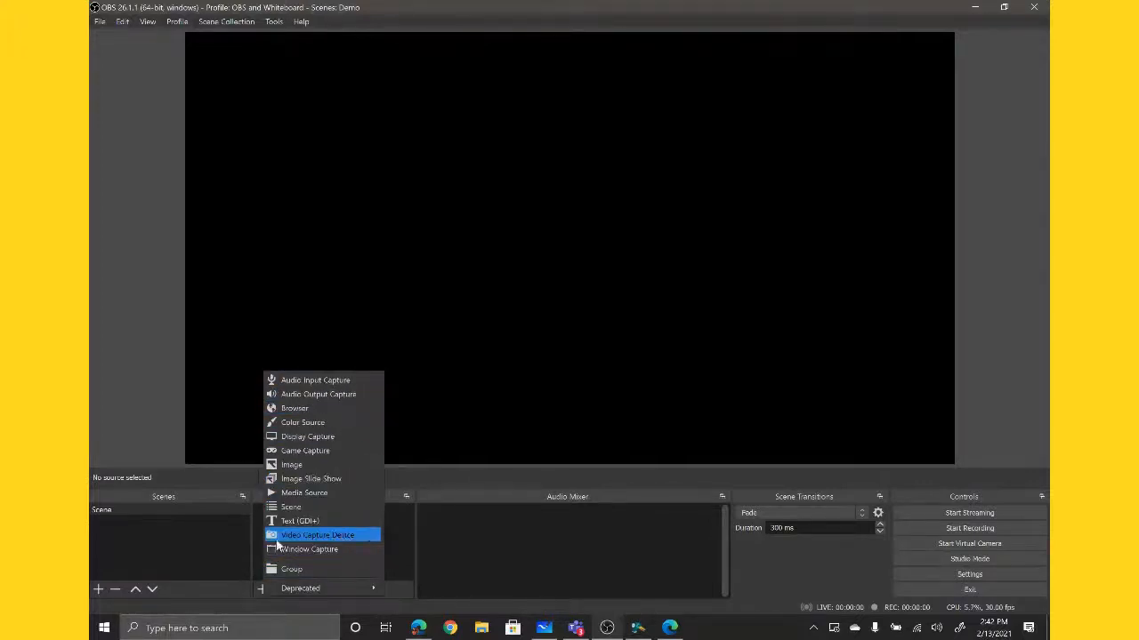
click(354, 540)
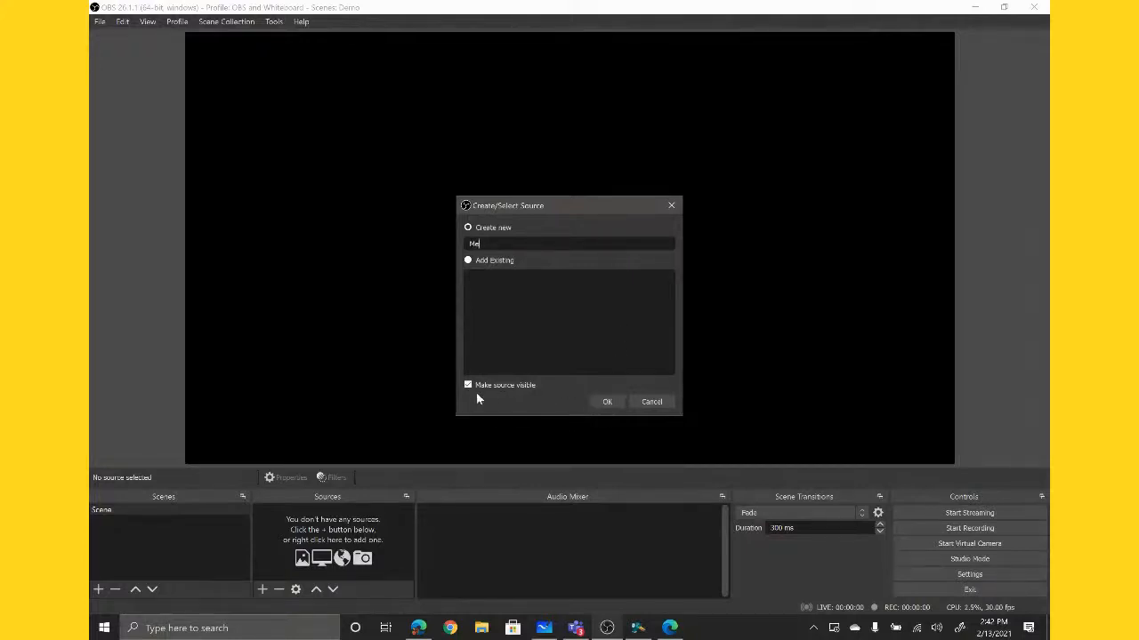
click(606, 403)
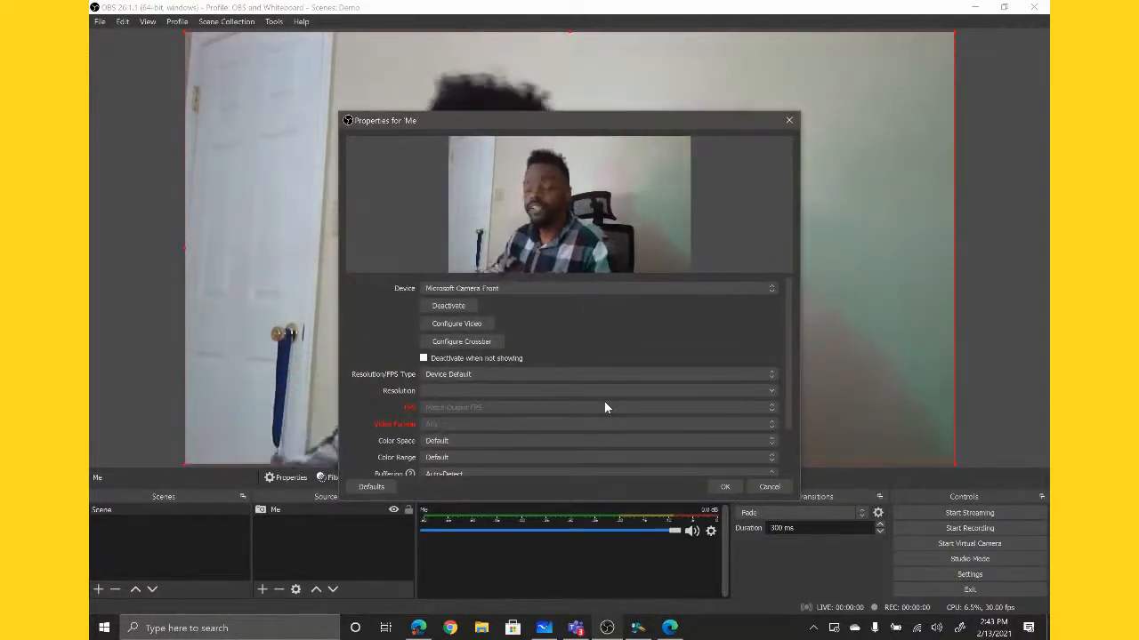
- Set the "Me" source's device to Microsoft Camera Front and accept its properties
click(526, 288)
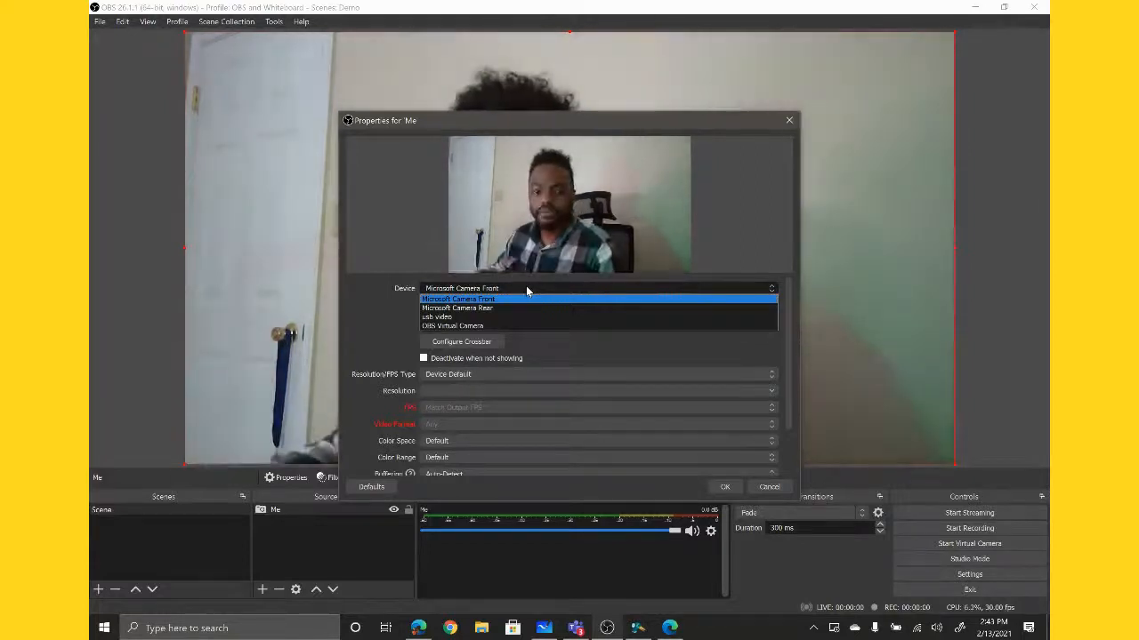
click(438, 300)
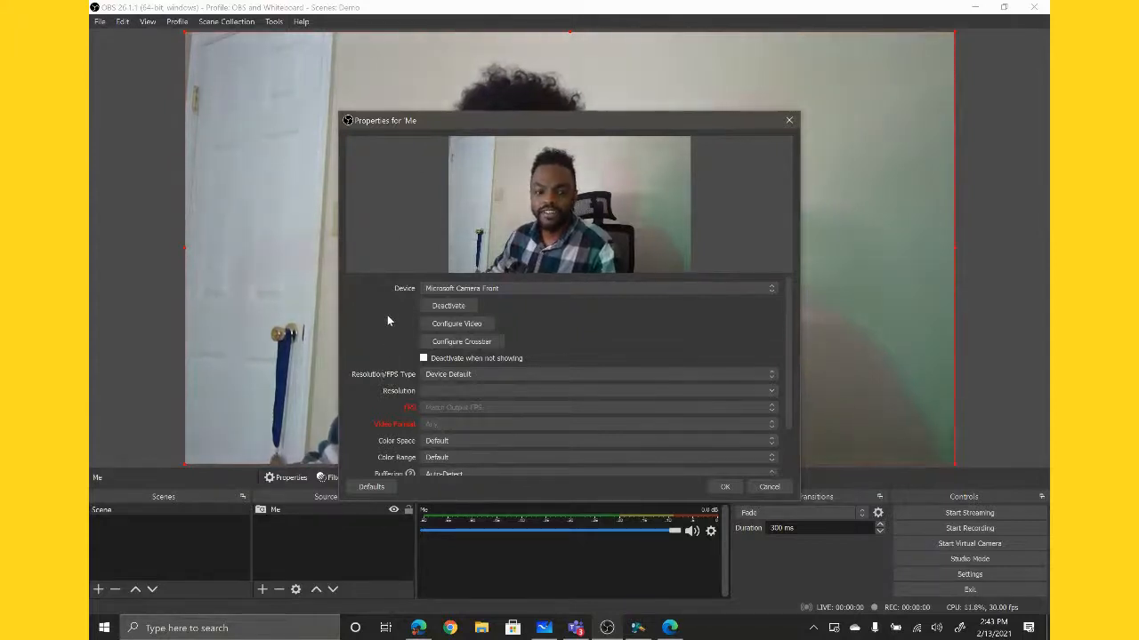
scroll(388, 321, down, 1)
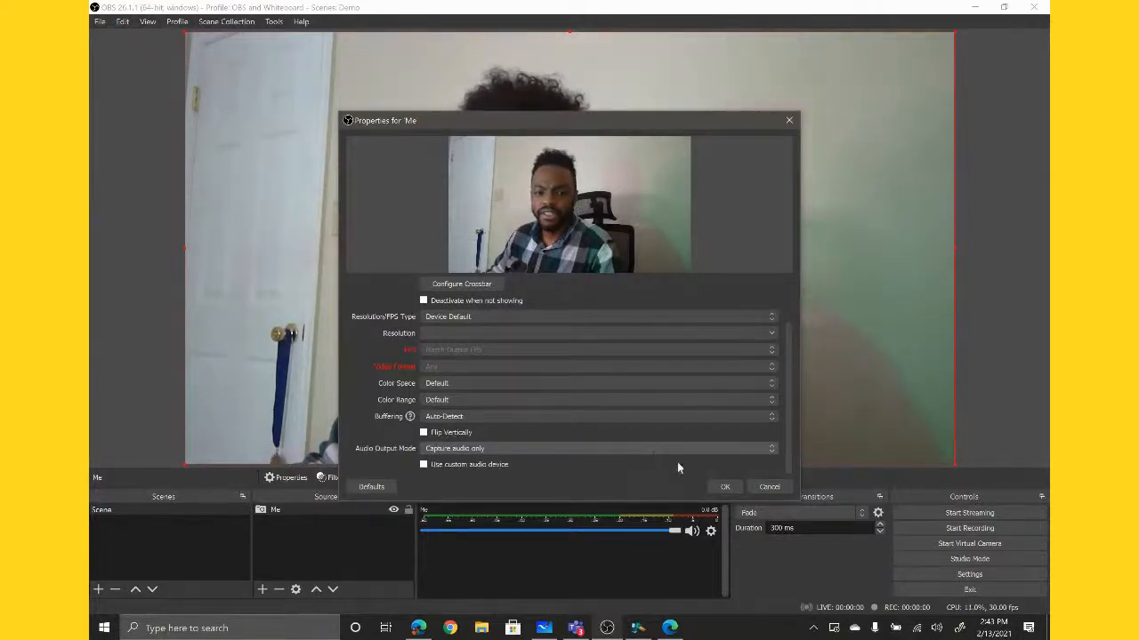
click(722, 487)
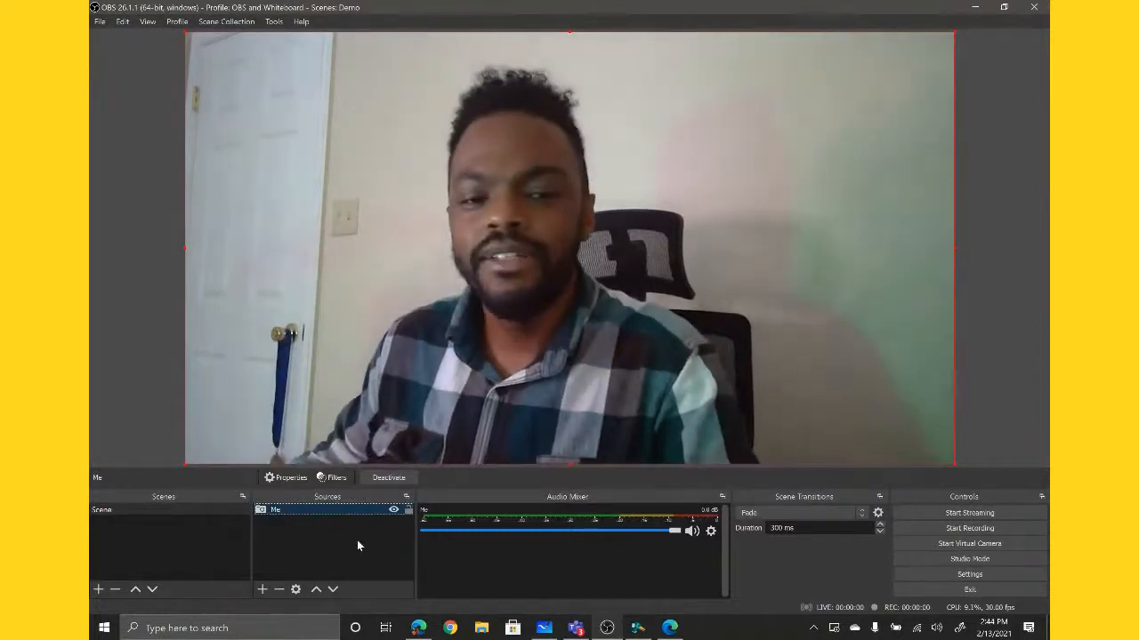
- Add an Audio Input Capture source with the default name, using the device Microphone Array (Realtek High Definition Audio(SST))
click(262, 590)
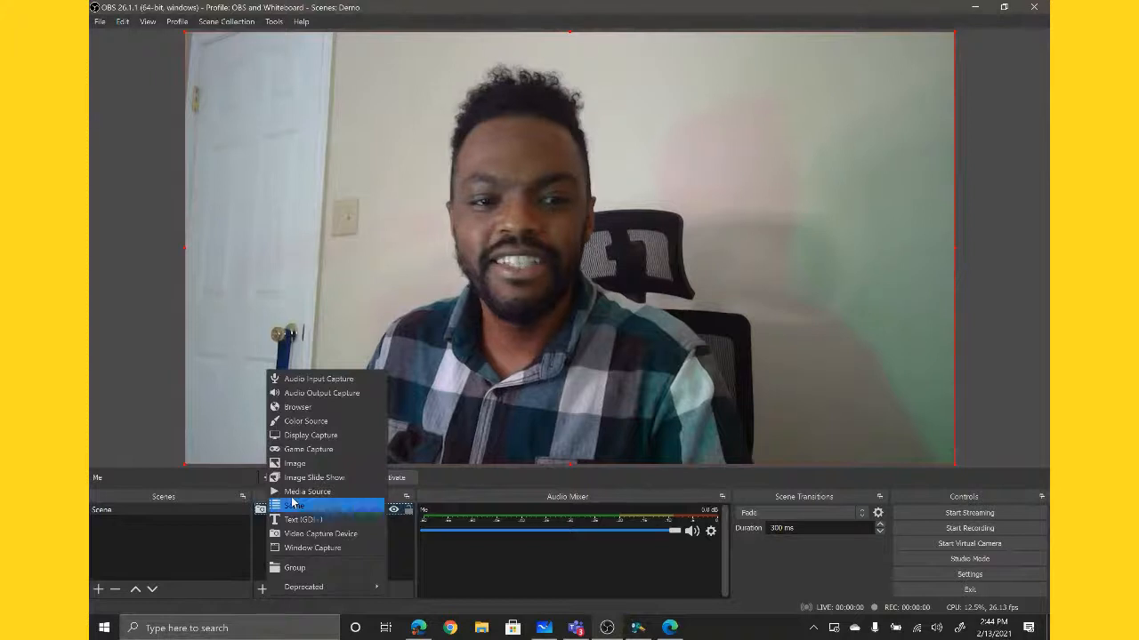
click(325, 384)
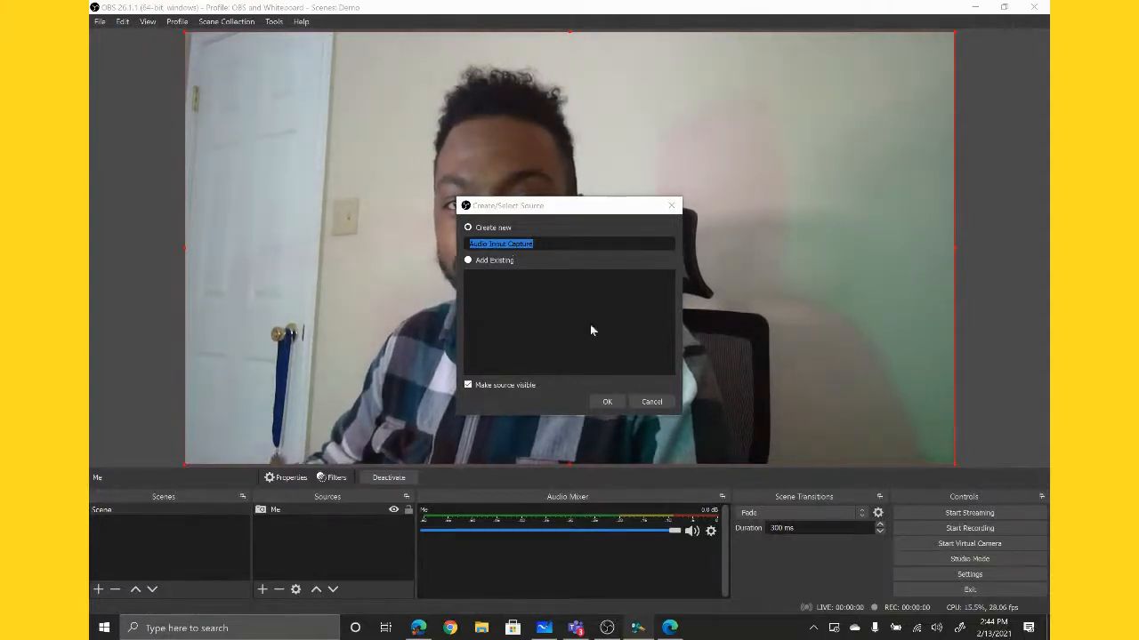
click(607, 402)
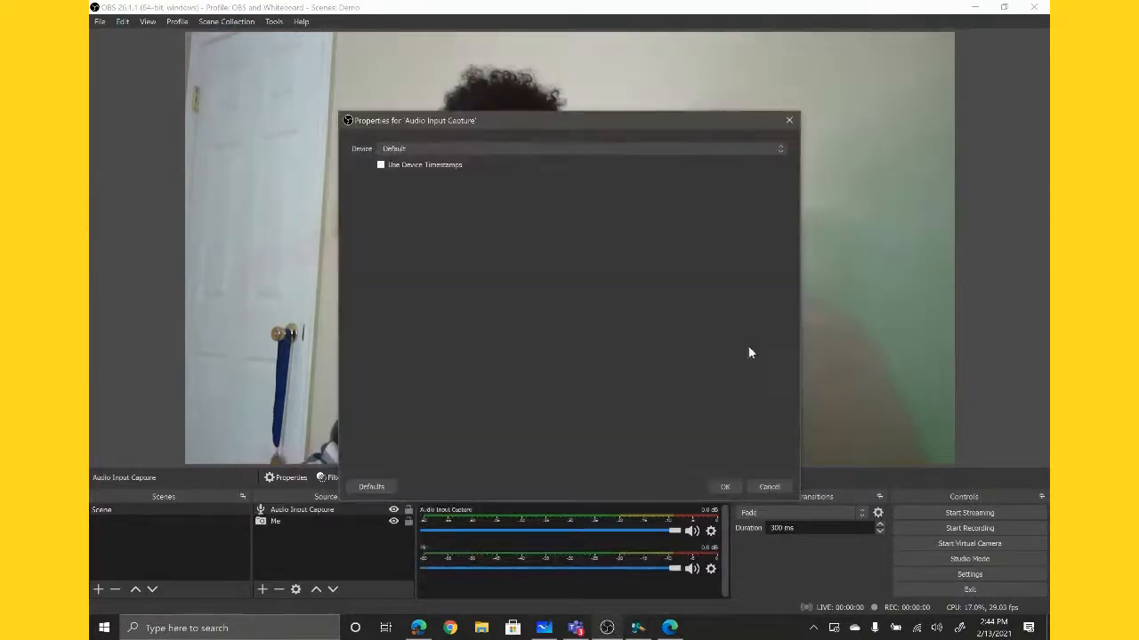
click(522, 150)
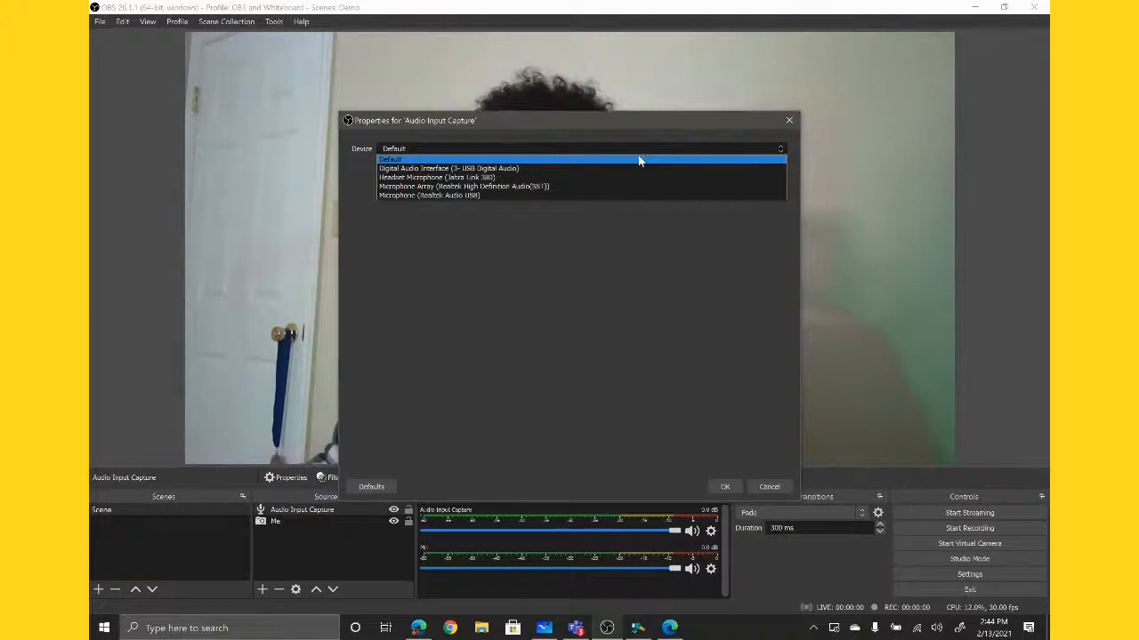
click(534, 187)
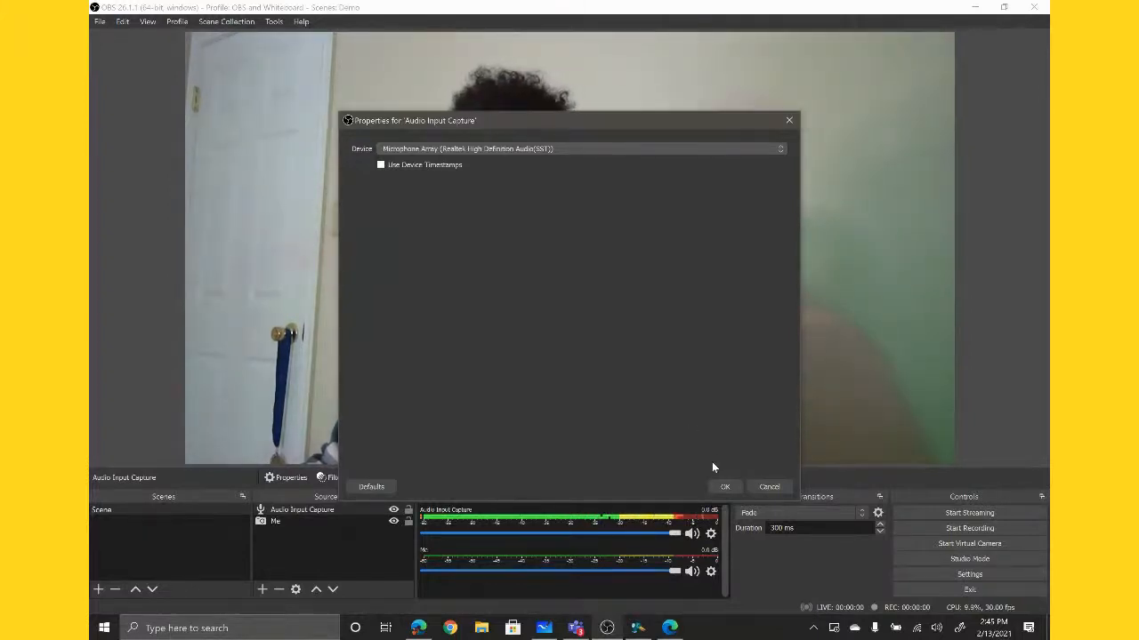
click(723, 486)
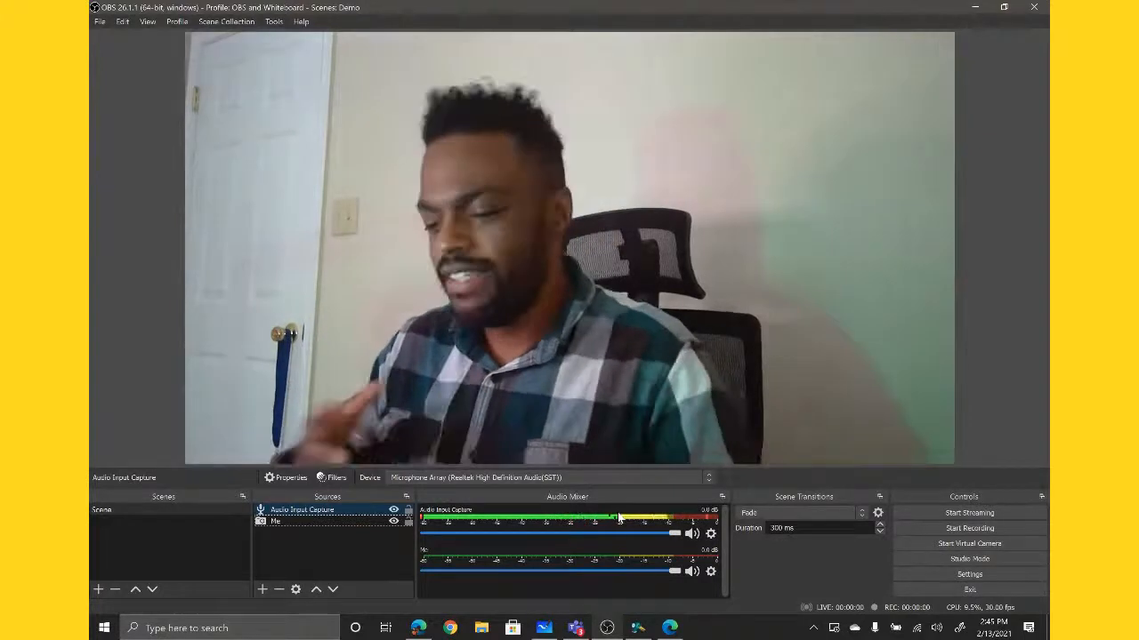
- Switch to Microsoft Whiteboard, set the board's background color to light green, and minimize the whiteboard window
click(546, 631)
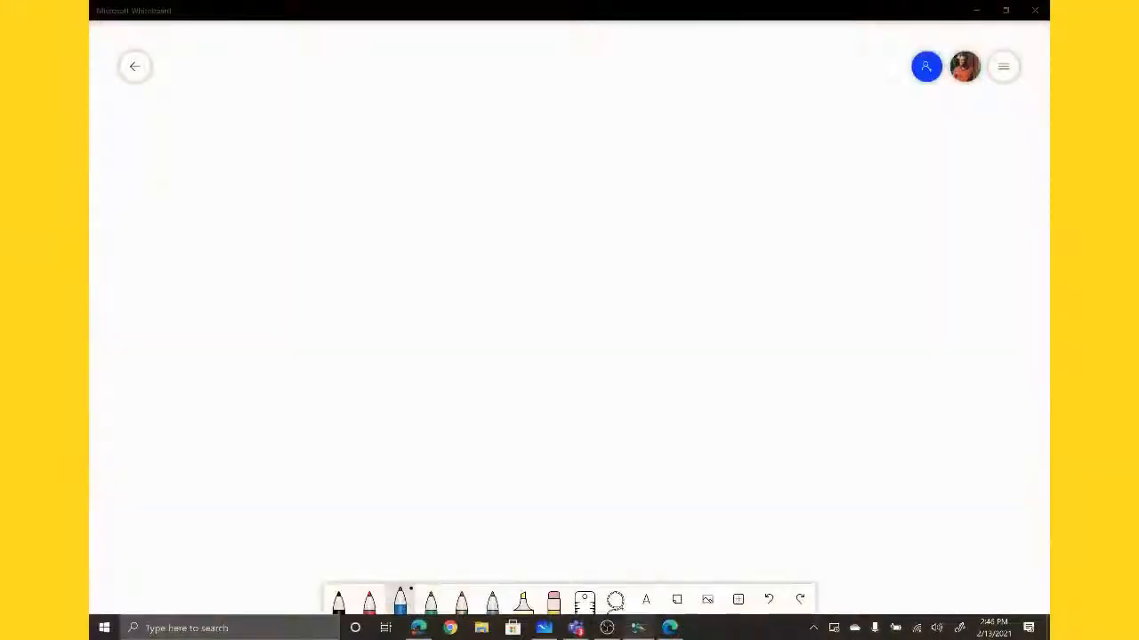
click(1004, 69)
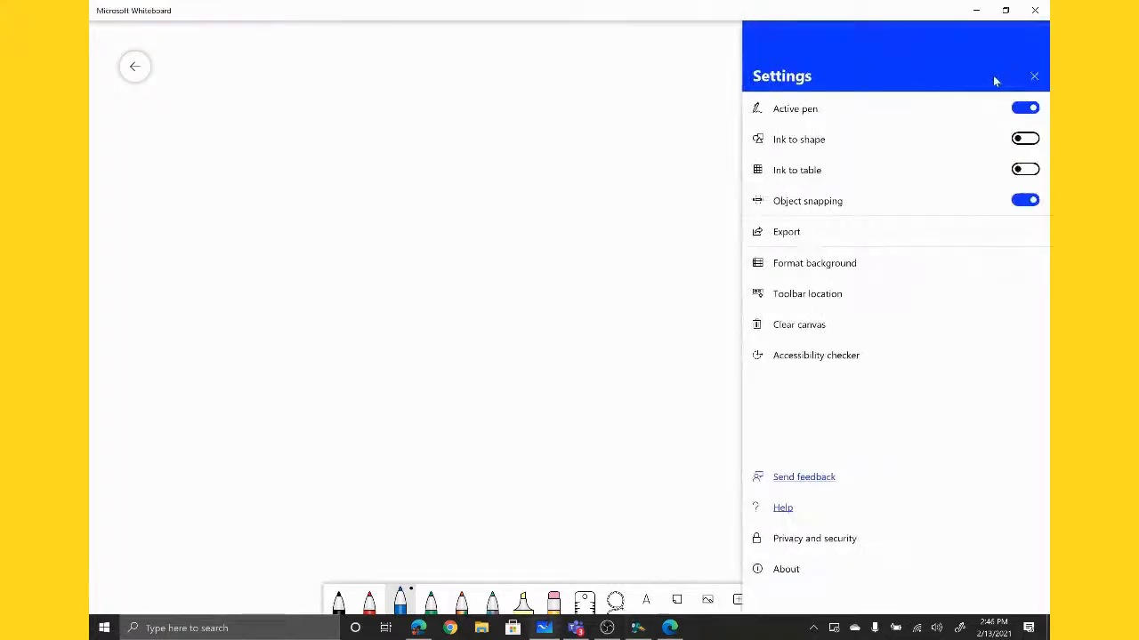
click(881, 267)
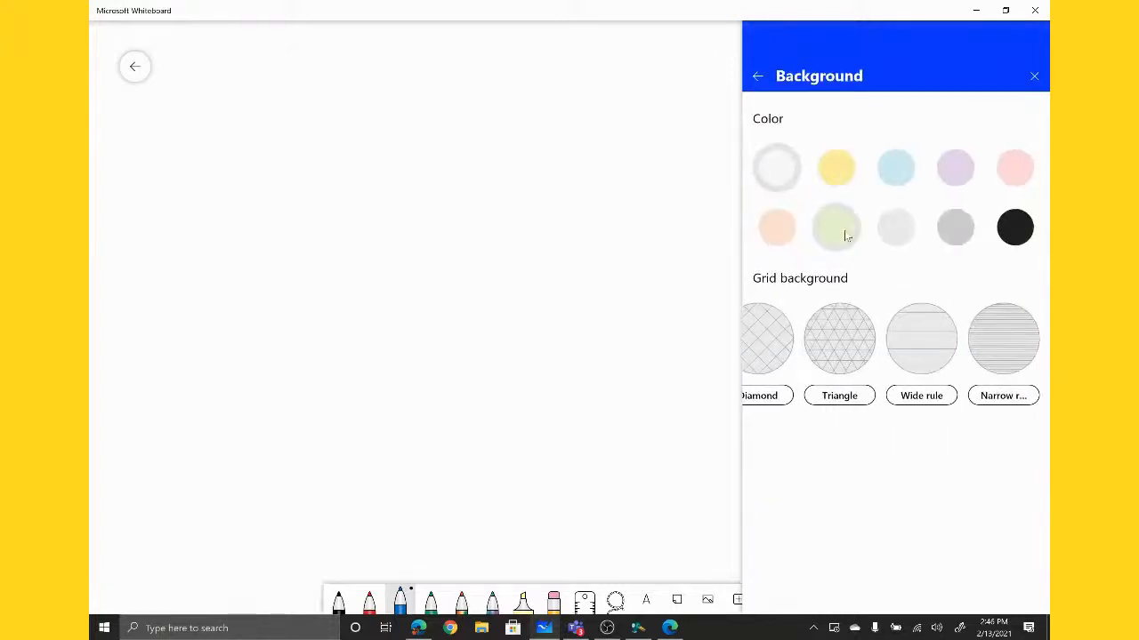
click(836, 229)
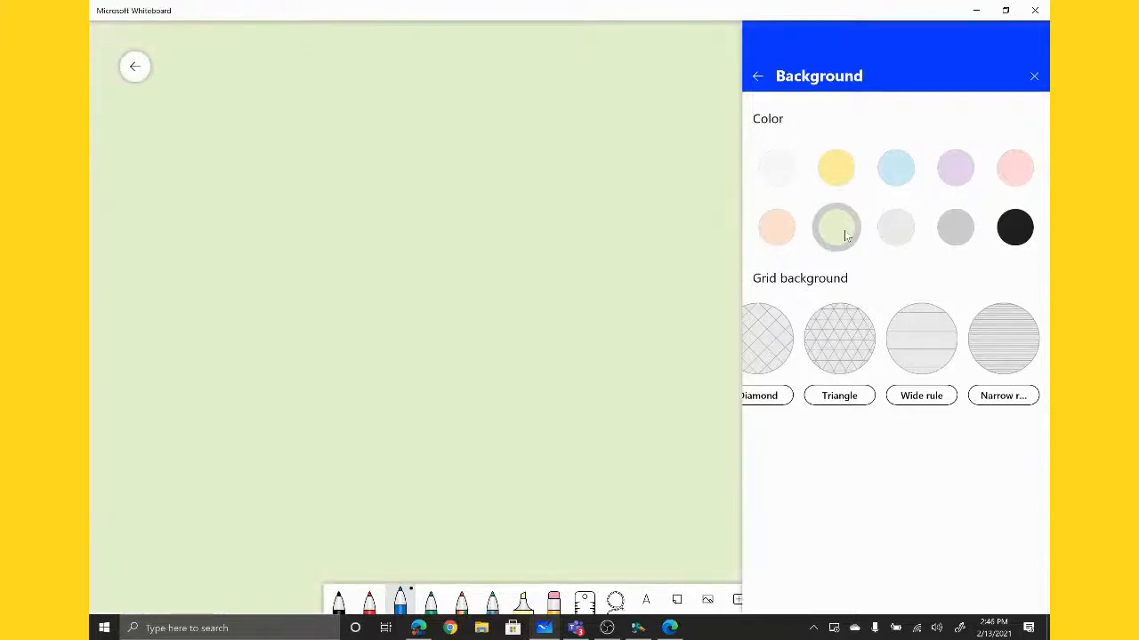
click(1033, 77)
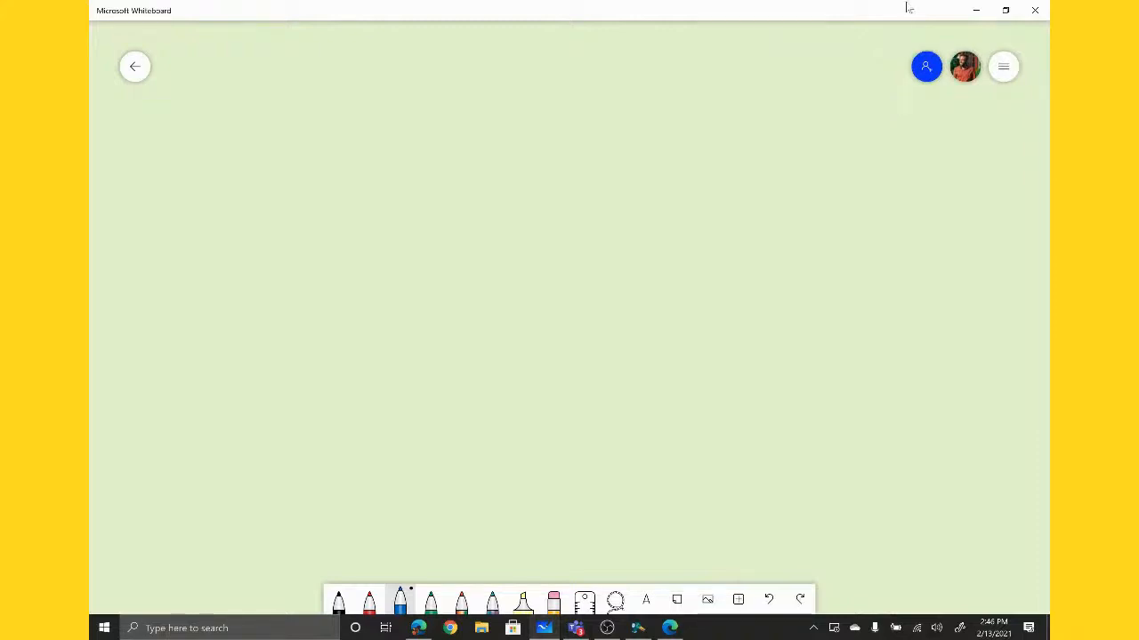
click(978, 10)
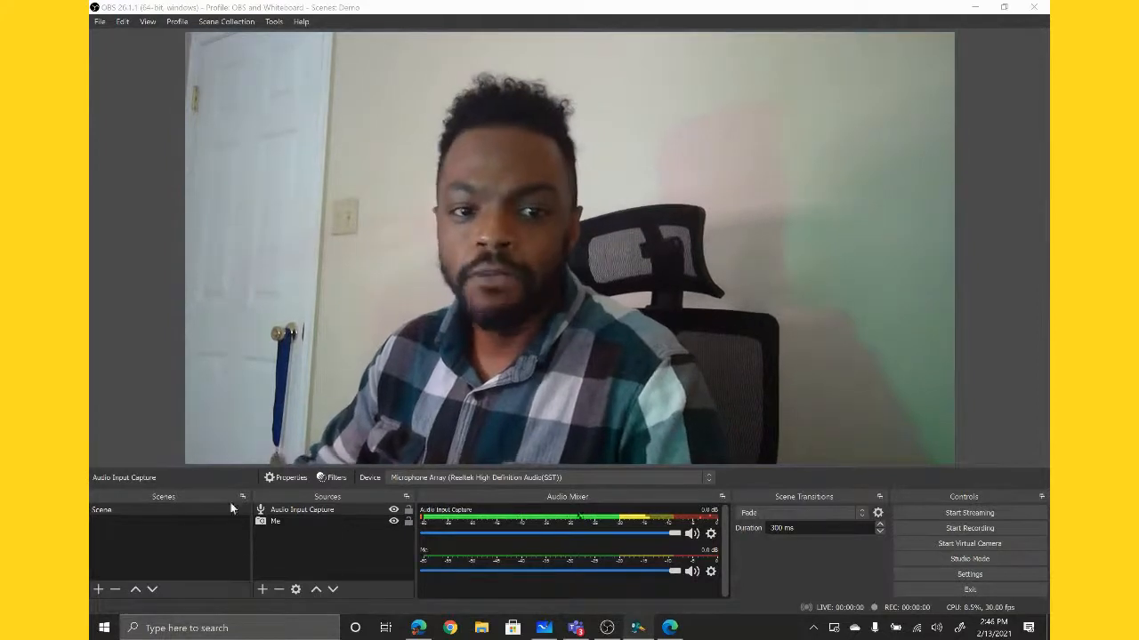
- Add a new Window Capture source named "Whiteboard" to the scene
click(266, 590)
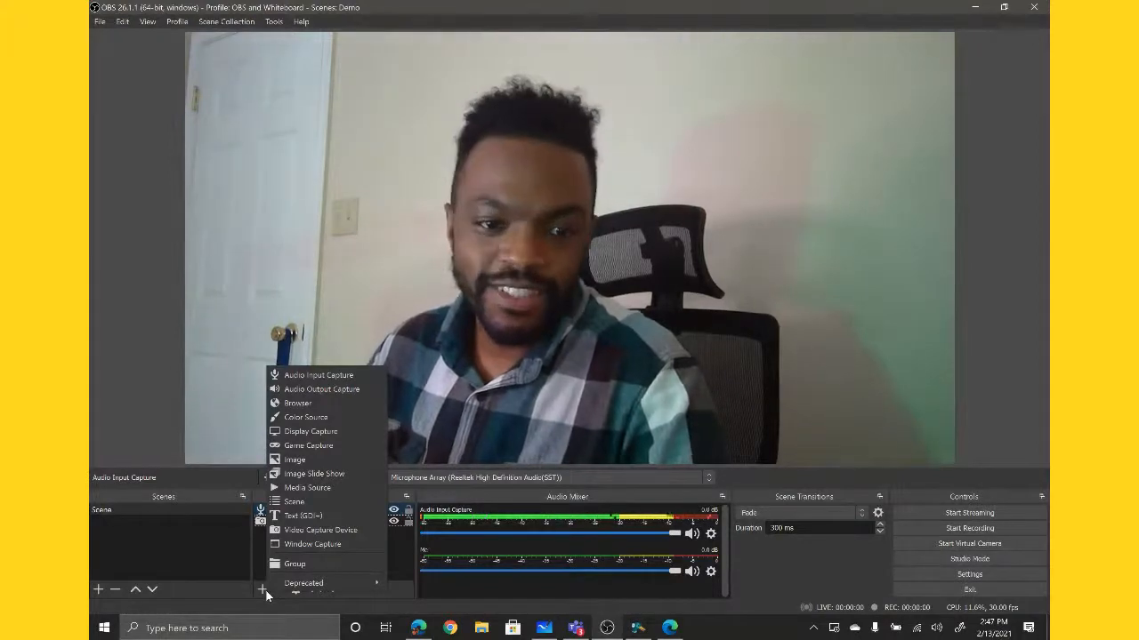
click(316, 544)
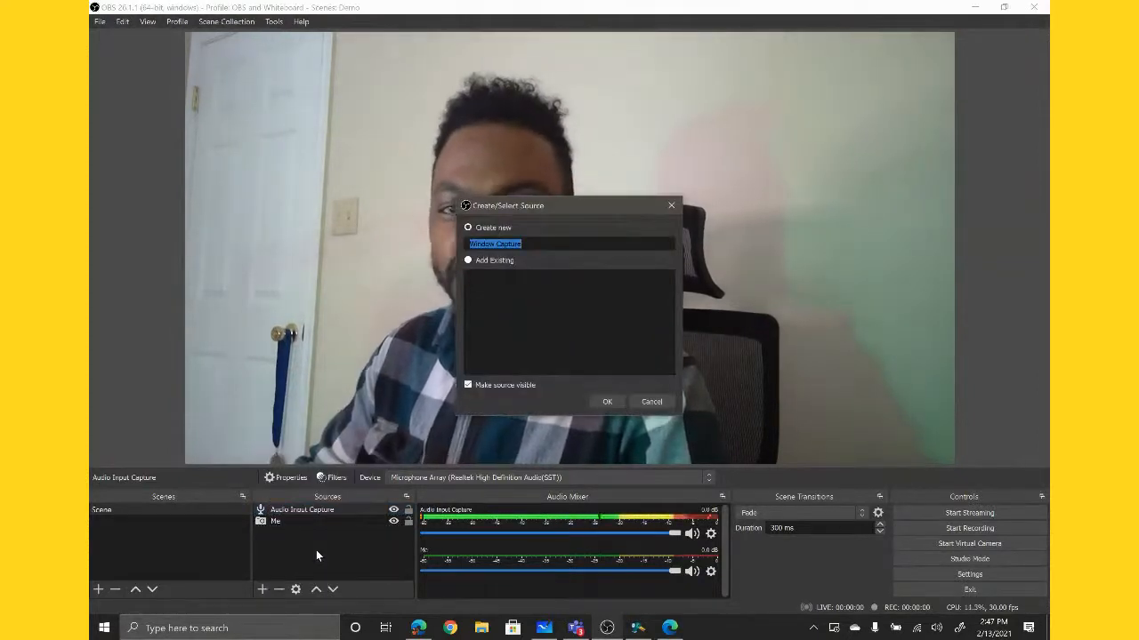
text(Whiteb)
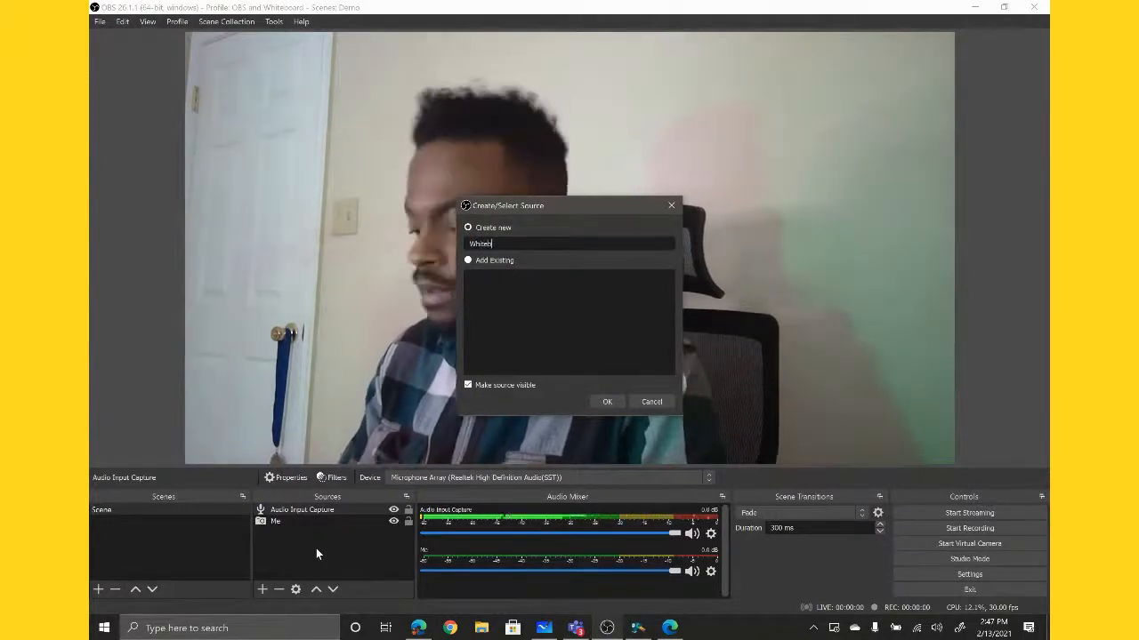
text(oard)
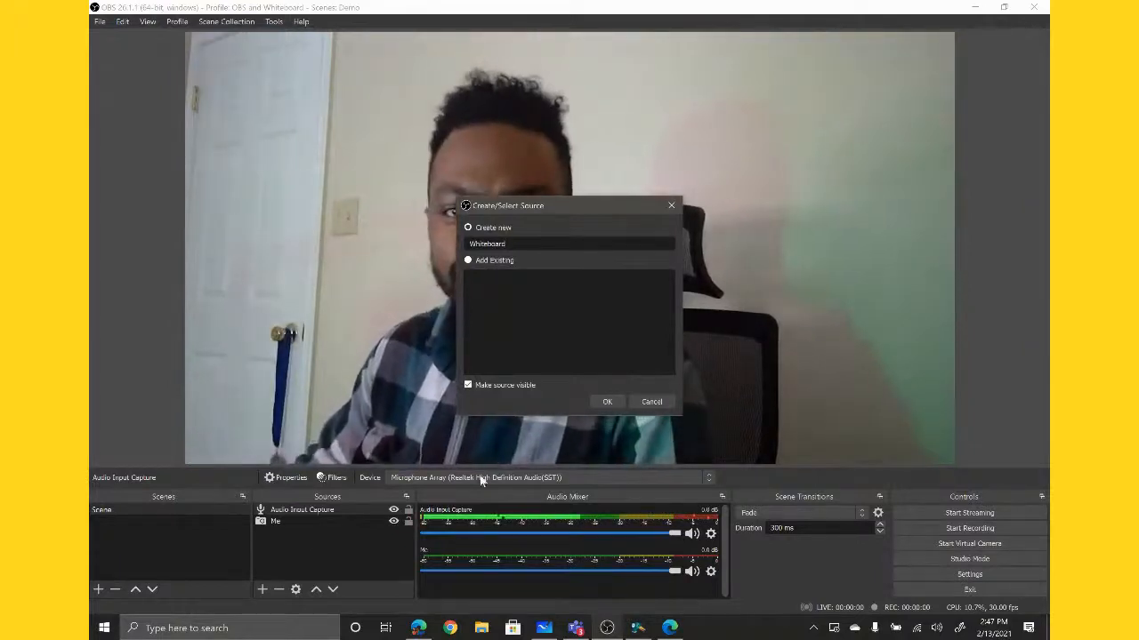
click(608, 401)
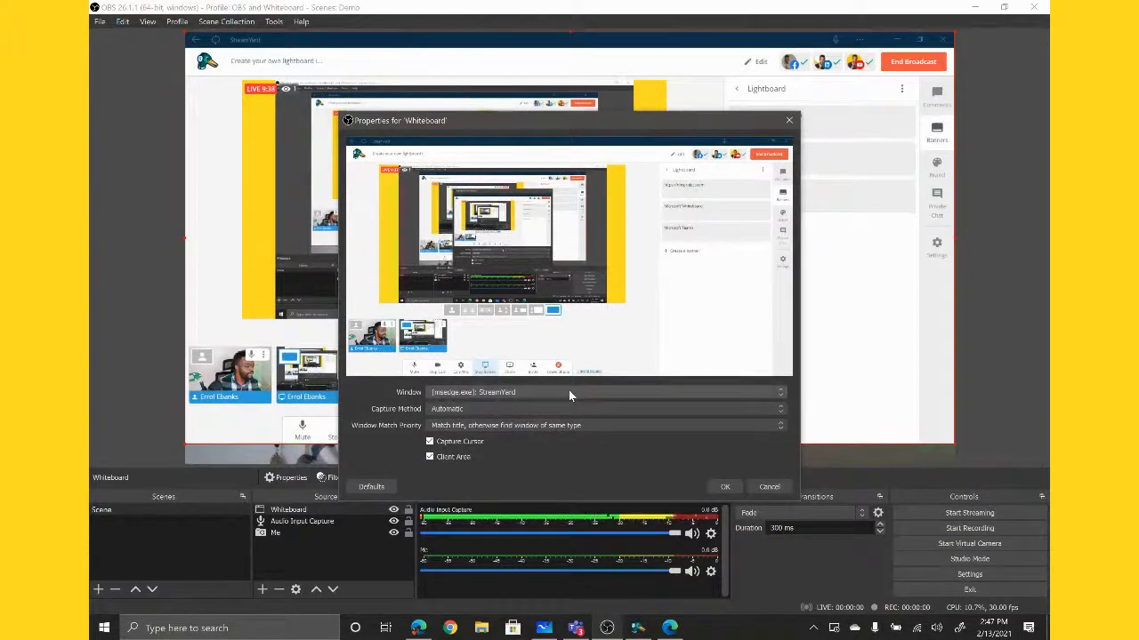
- Set the Whiteboard source to capture the [WhiteboardWRT.exe]: Microsoft Whiteboard window with cursor capture turned off
click(571, 396)
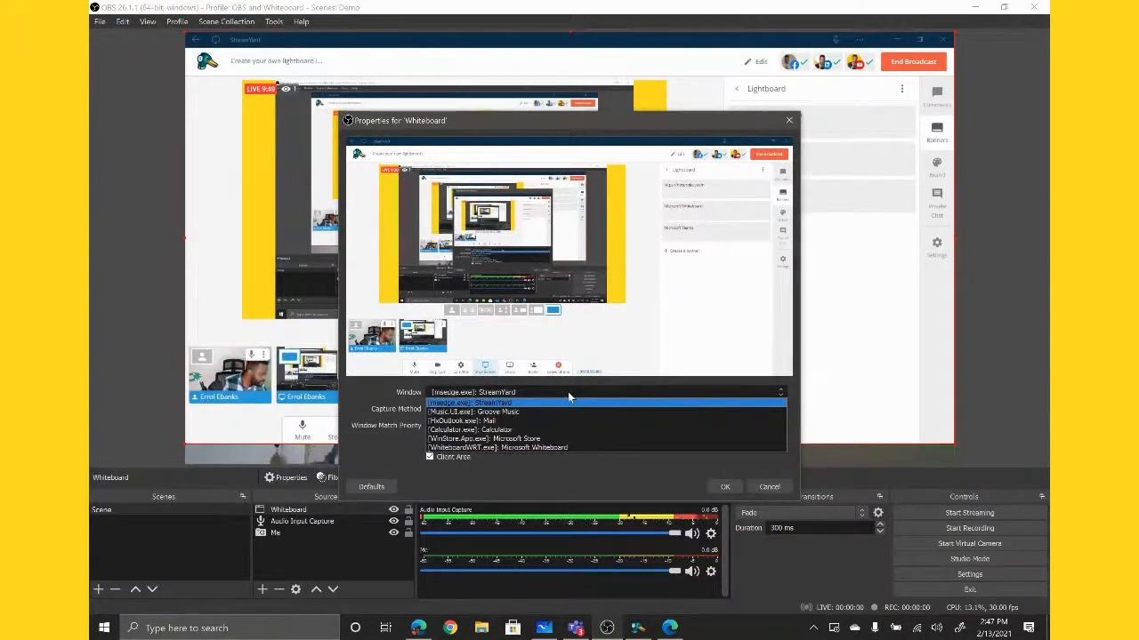
click(573, 447)
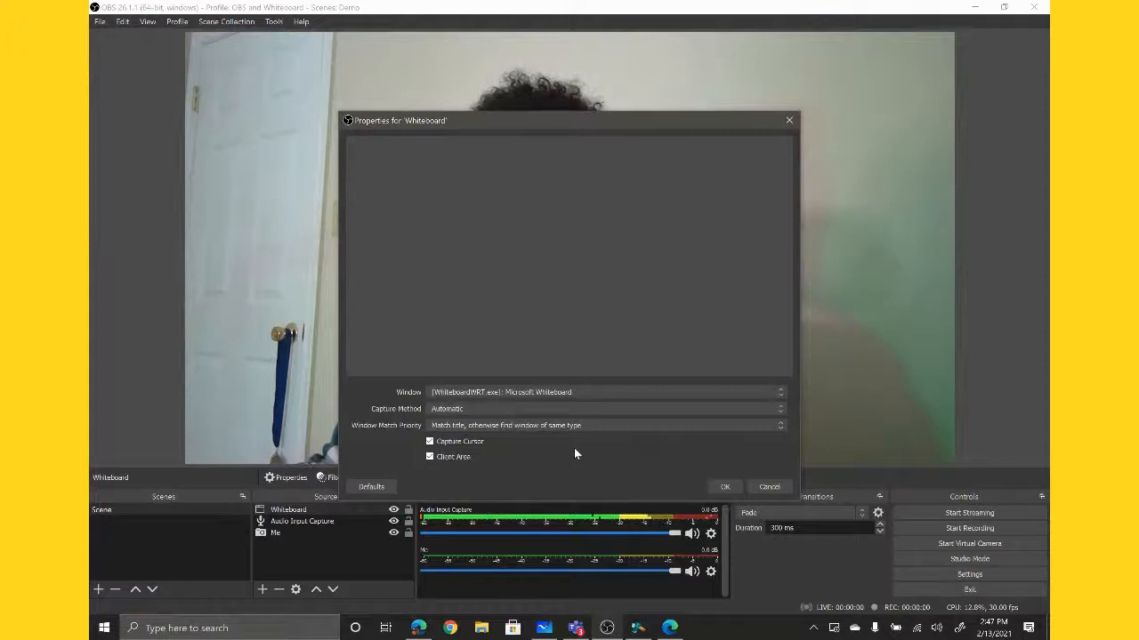
click(430, 442)
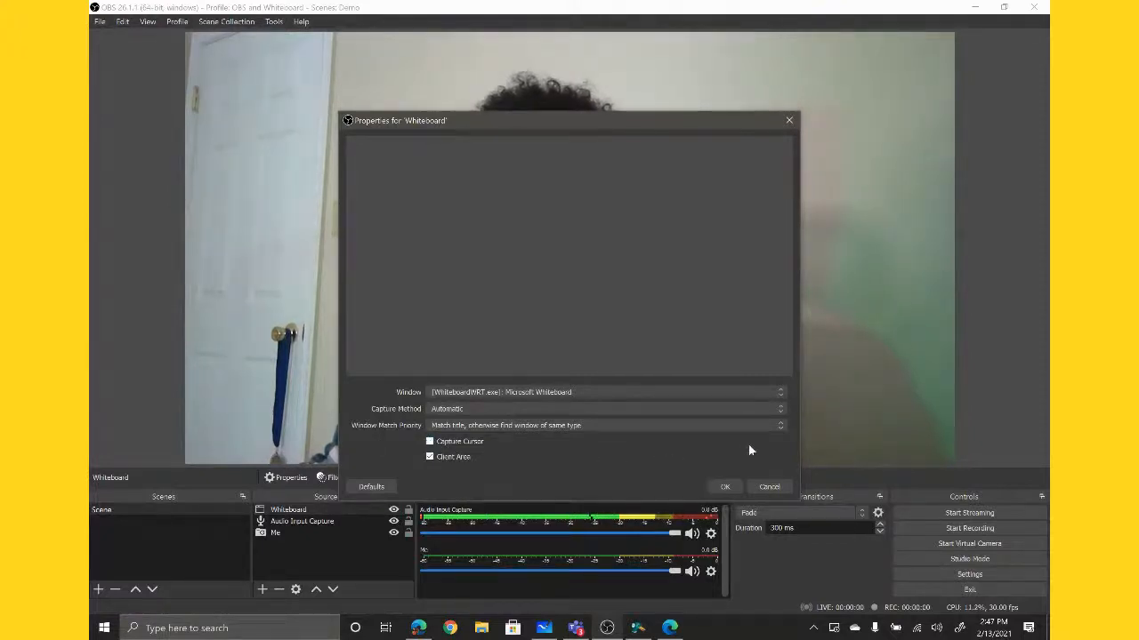
click(722, 486)
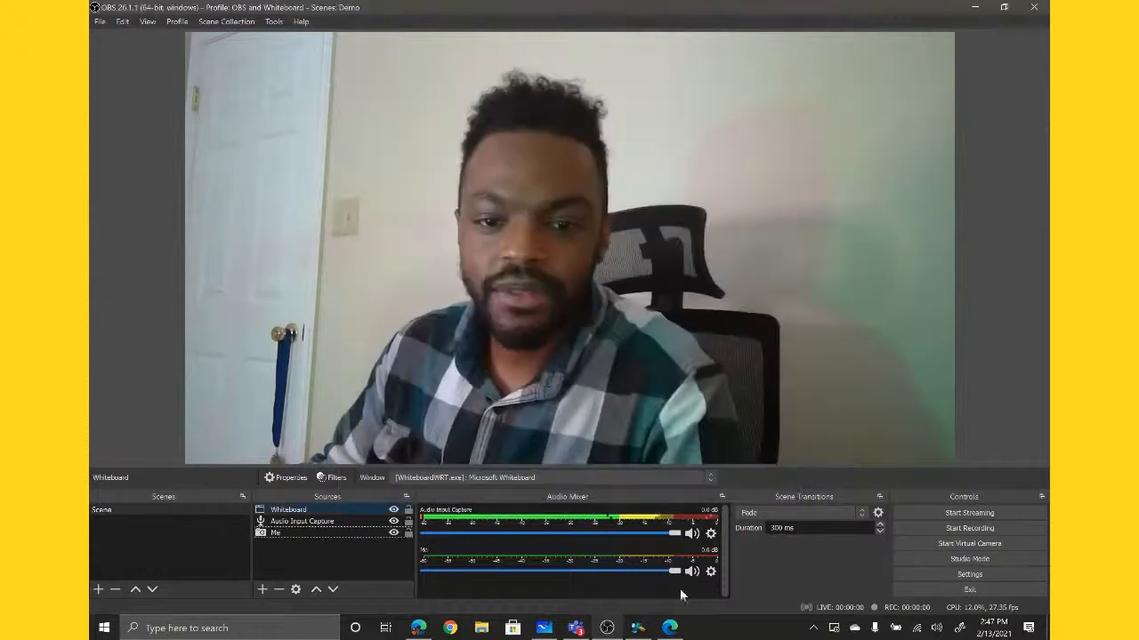
- Bring up the Microsoft Whiteboard window, restore it from maximized to a smaller floating window, and minimize it
click(577, 628)
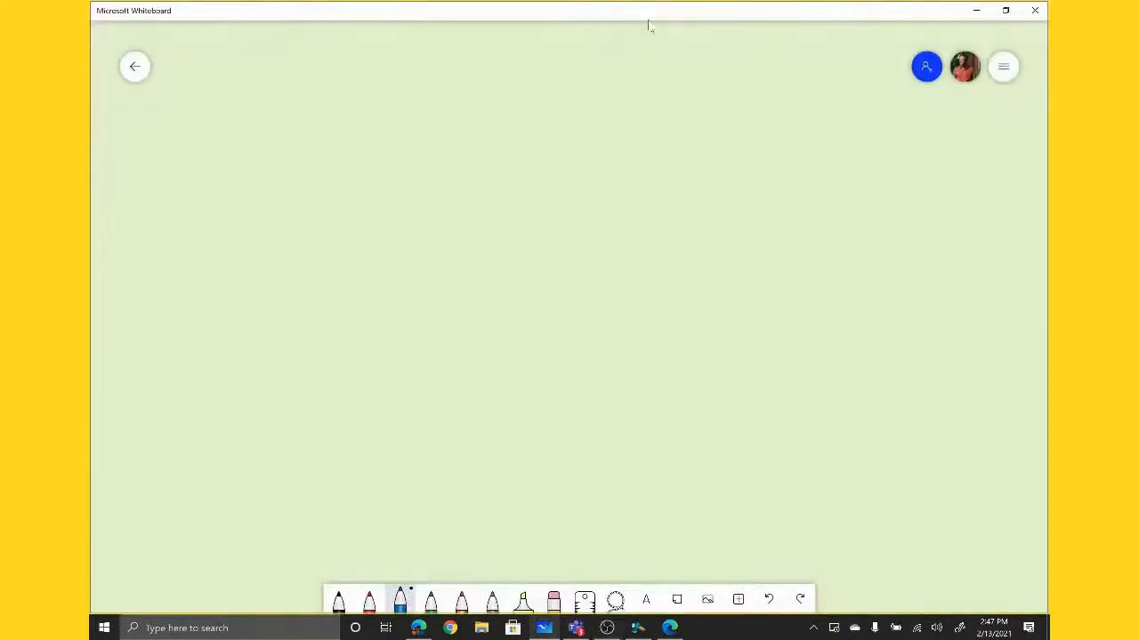
drag(650, 24, 692, 218)
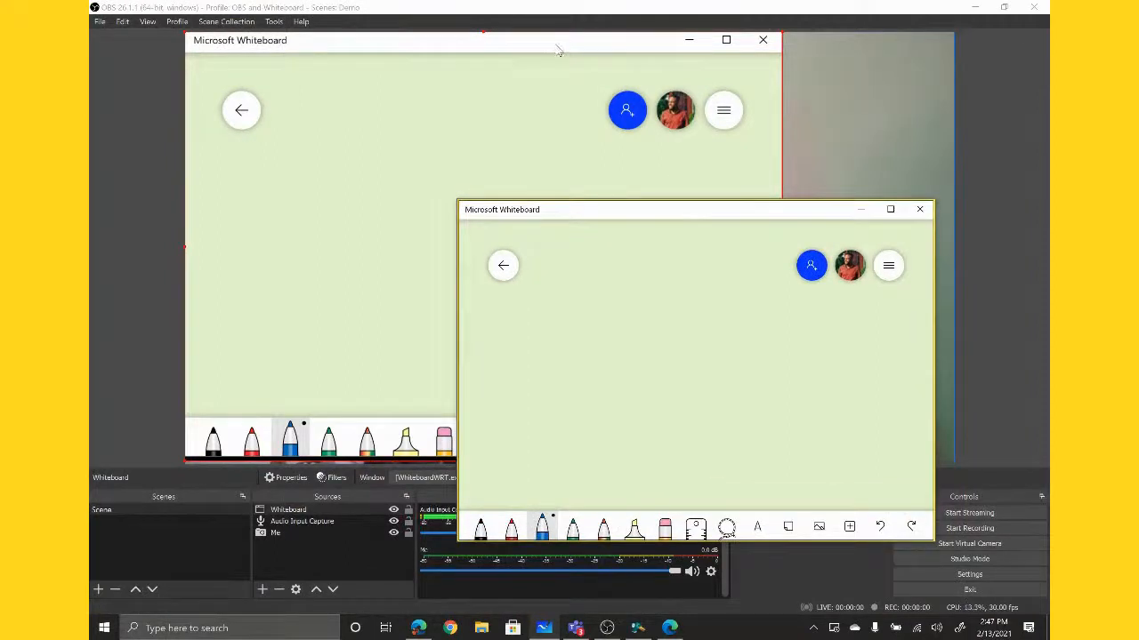
click(861, 211)
- Move and enlarge the Whiteboard source so its green board area covers the entire canvas, with its title bar and pen toolbar outside
drag(554, 51, 549, 25)
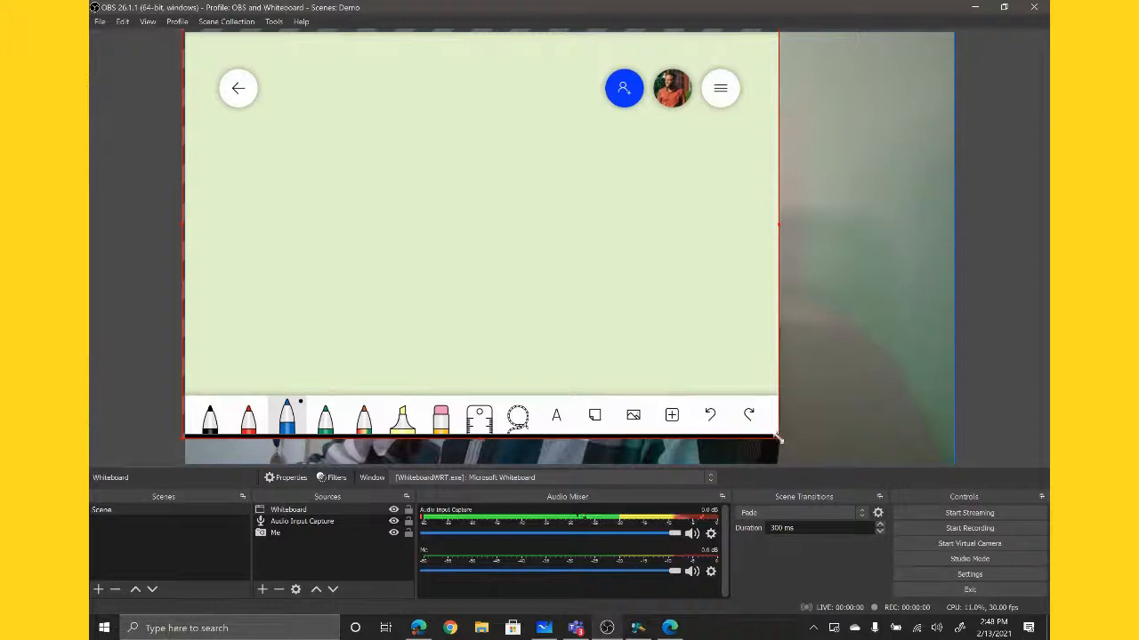
drag(779, 437, 963, 474)
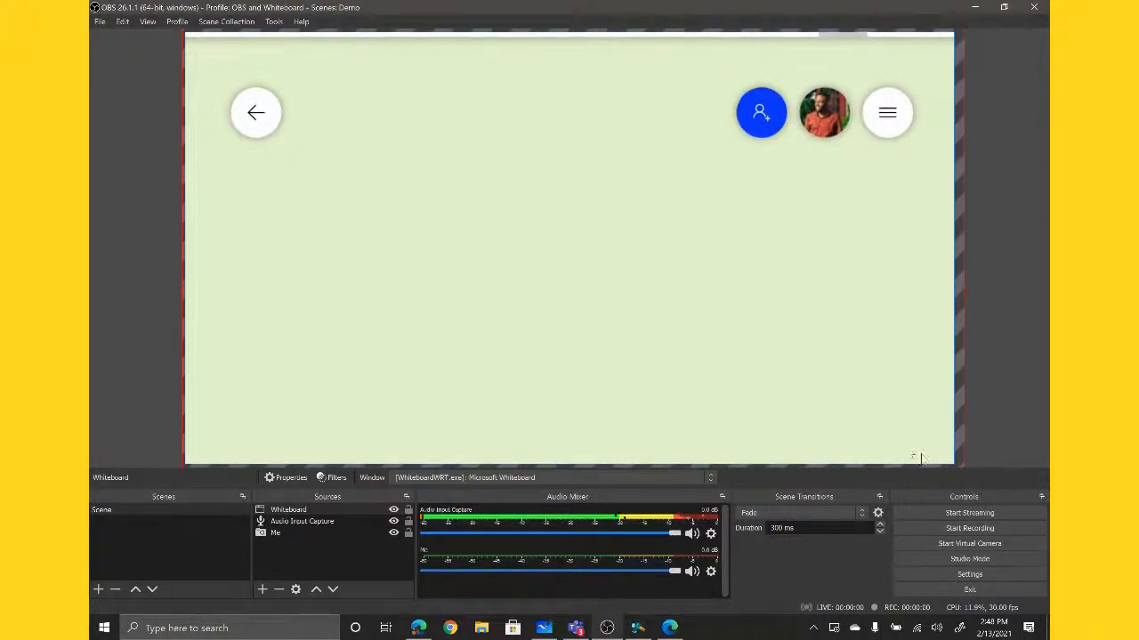
drag(749, 374, 752, 331)
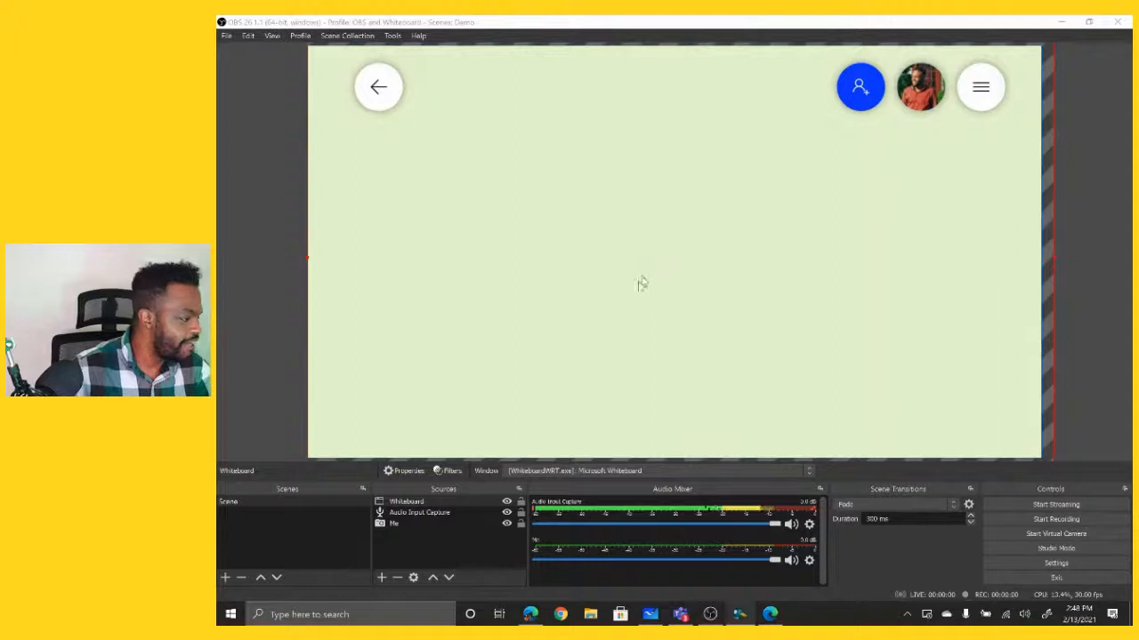
- Add a Color Key effect filter named "Whiteboard GS" to the Whiteboard source
click(408, 503)
right_click(408, 504)
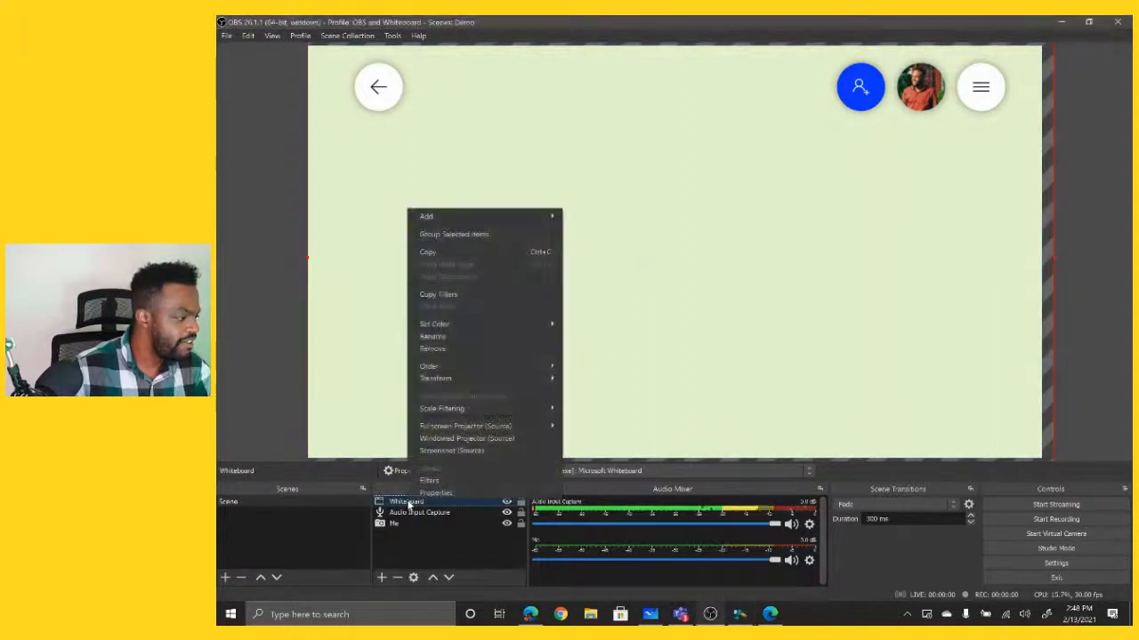
click(466, 485)
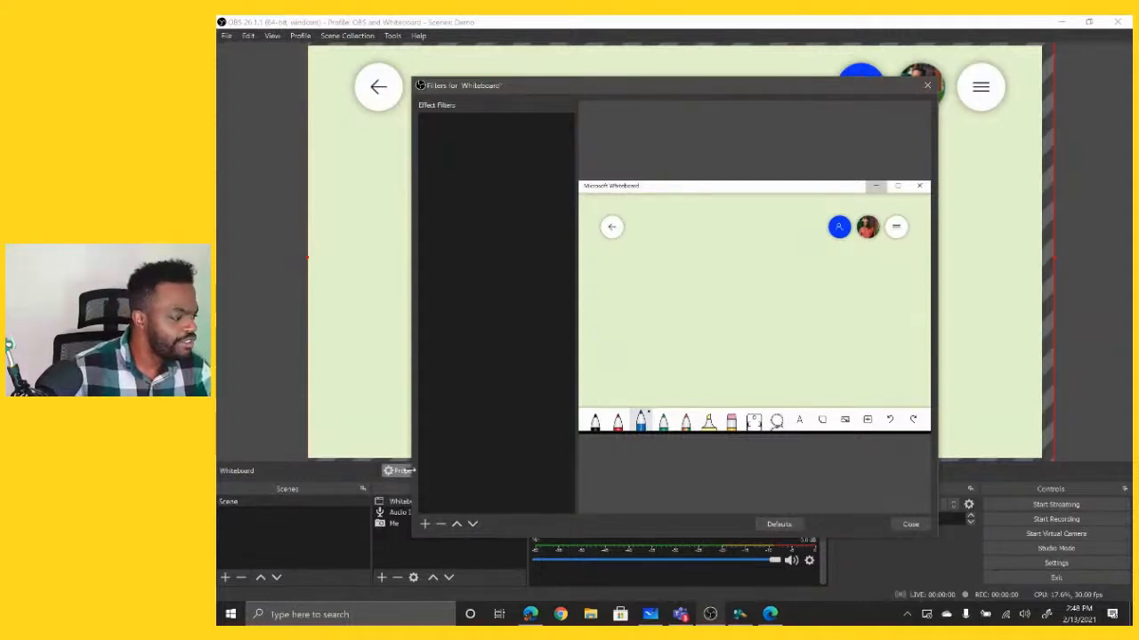
click(424, 525)
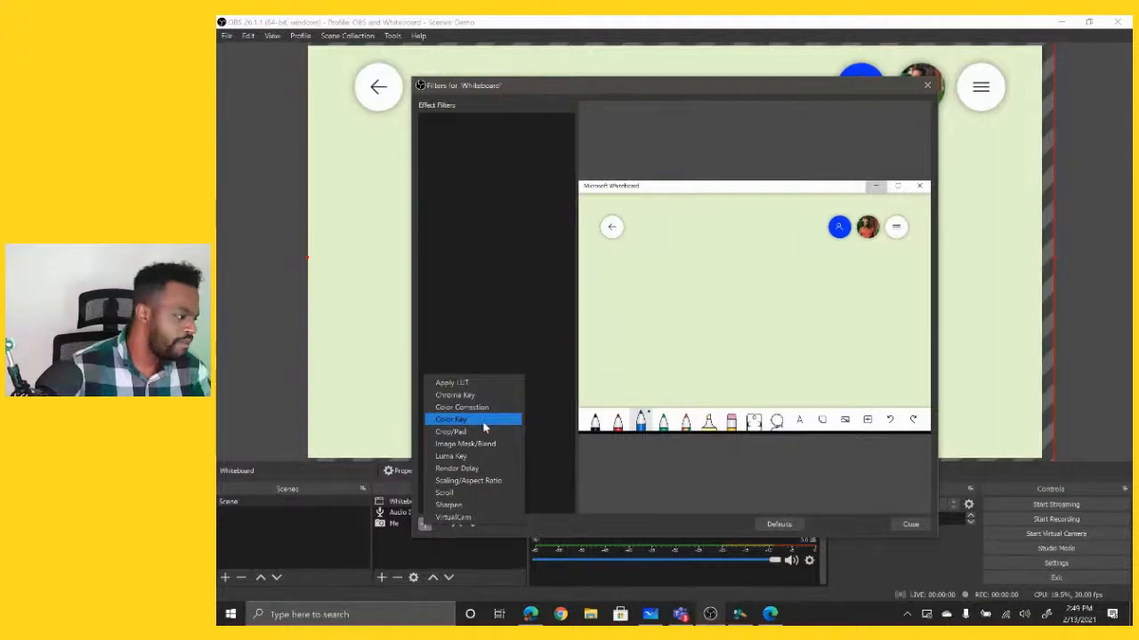
click(438, 420)
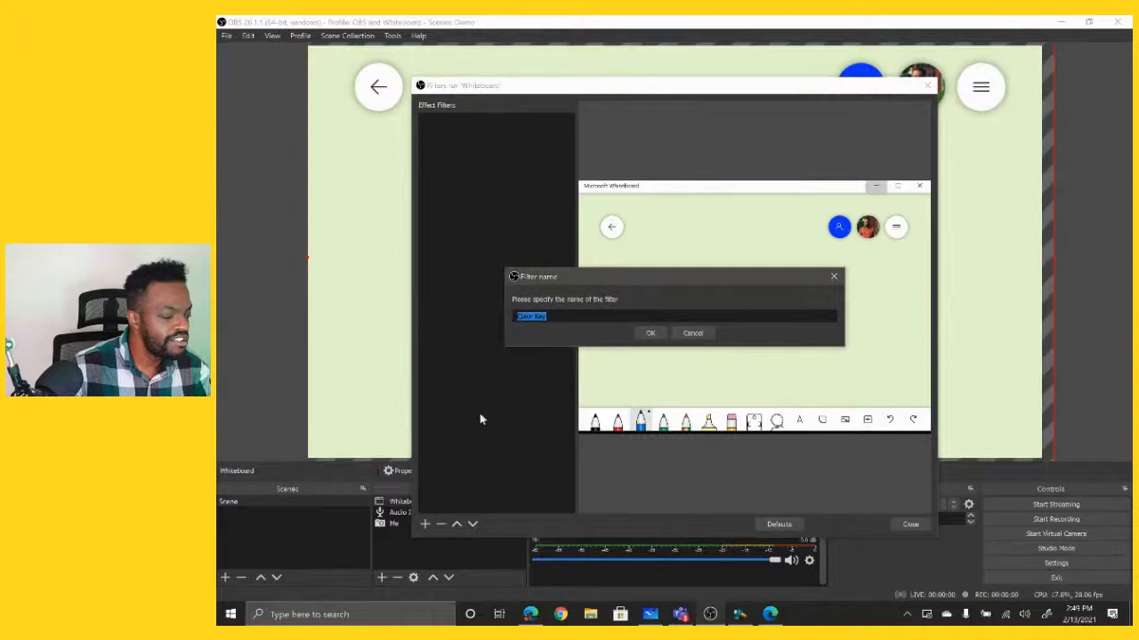
text(Whiteboard GS)
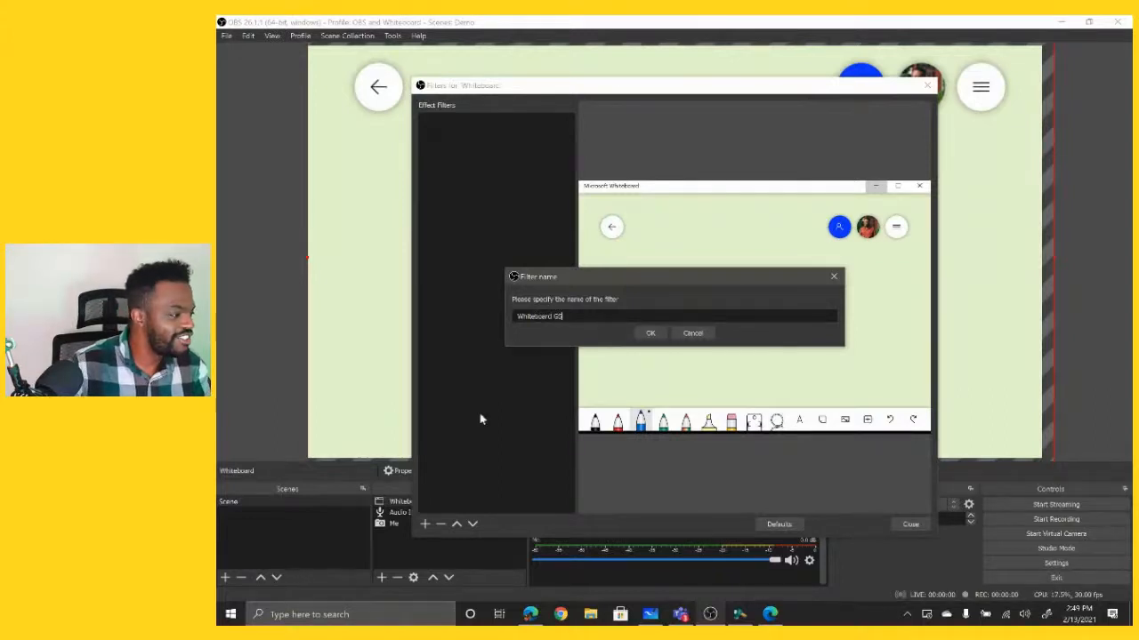
click(659, 333)
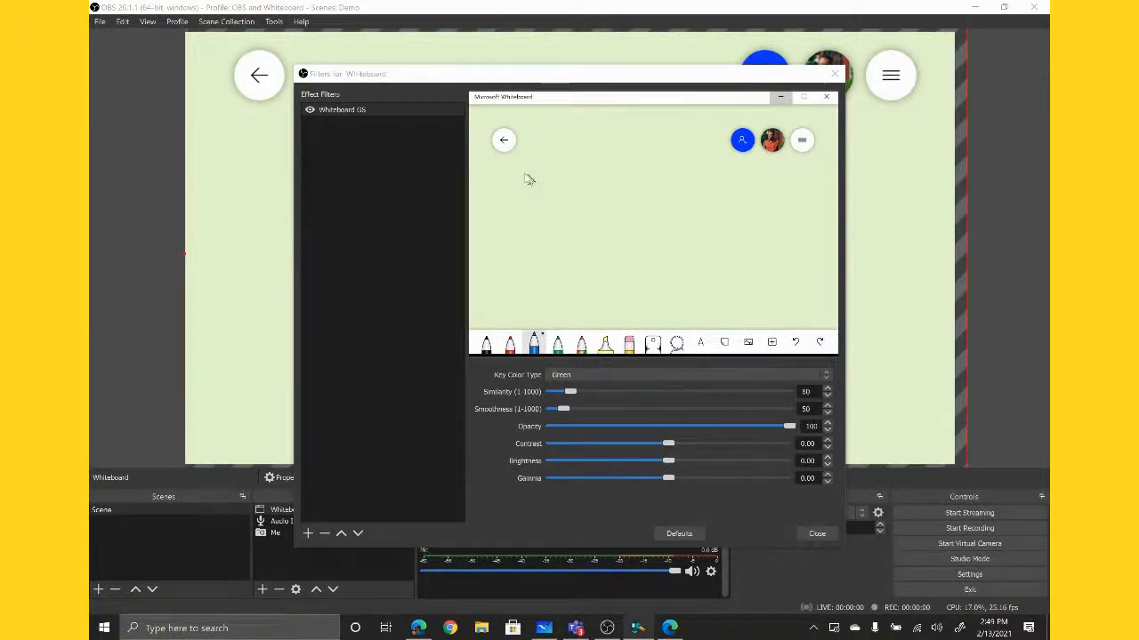
- Set the filter's key color type to Custom Color and sample the board's pale green background, #e5f3cc, from the preview
click(572, 377)
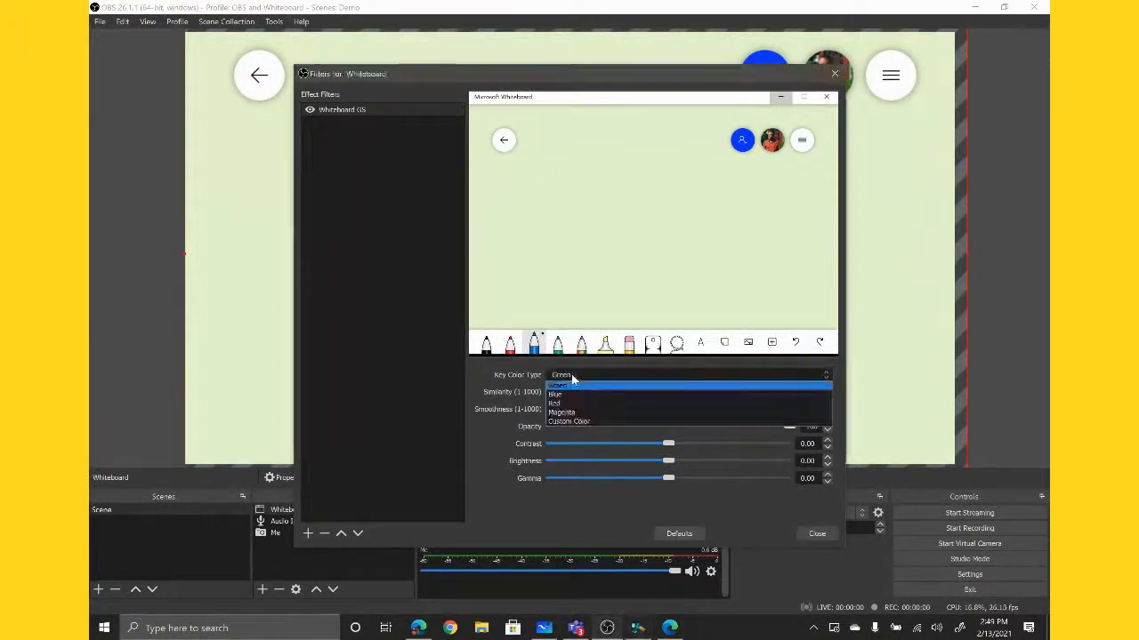
click(588, 420)
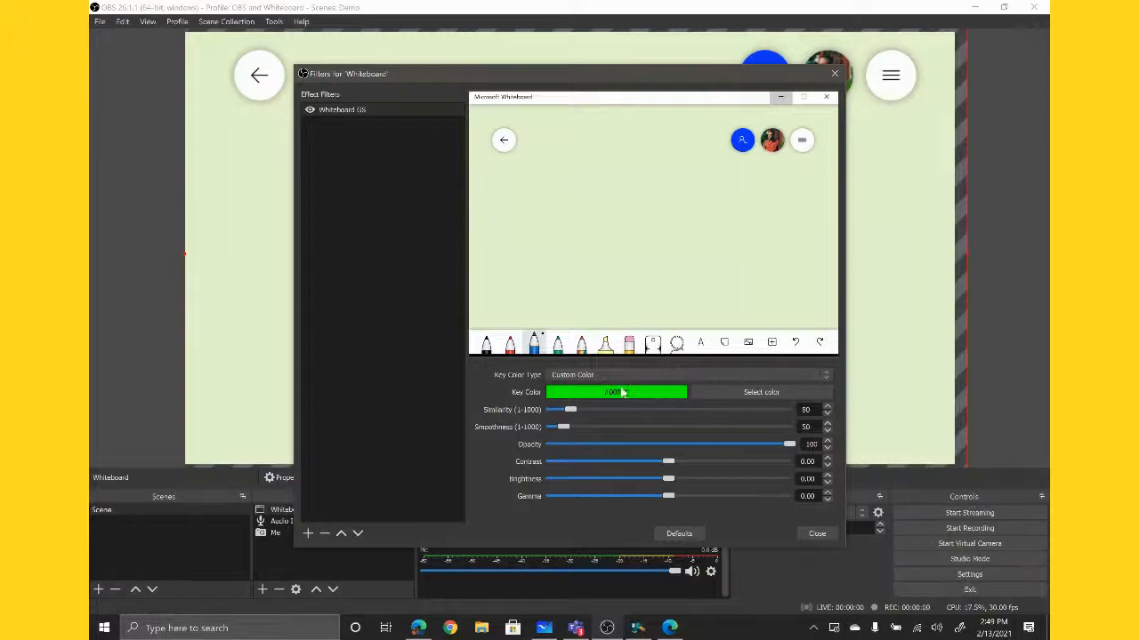
click(750, 396)
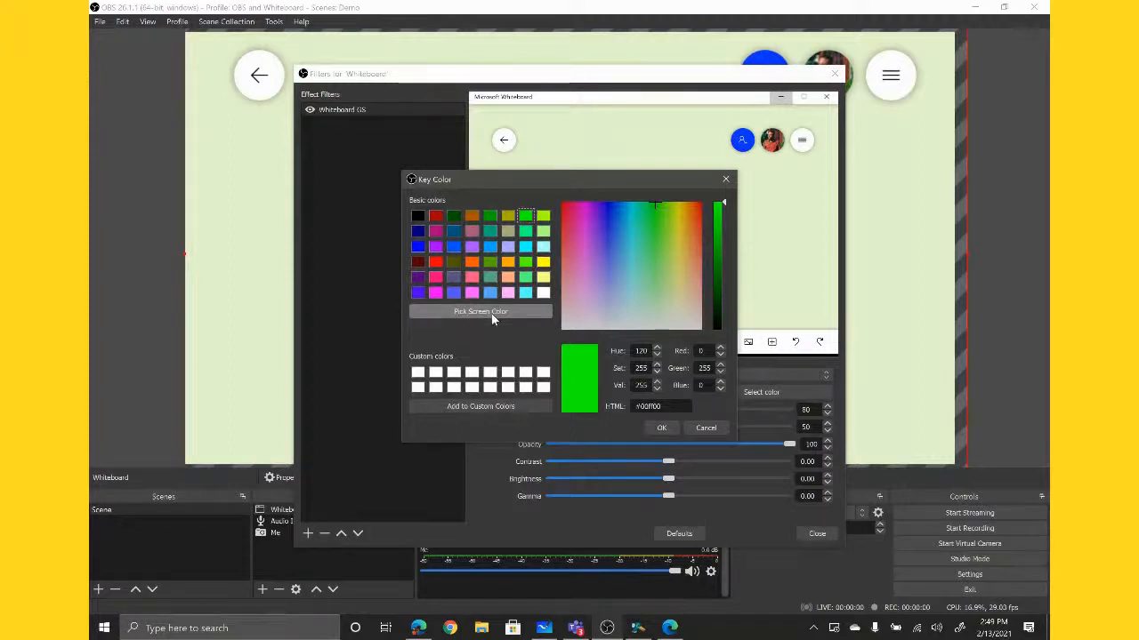
click(491, 313)
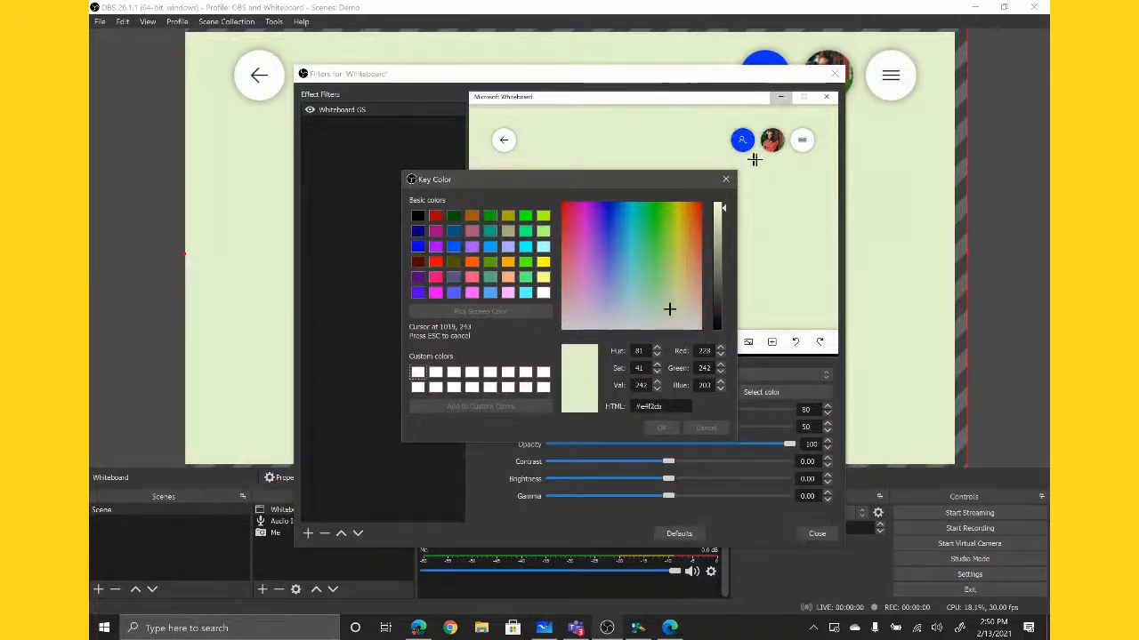
click(771, 213)
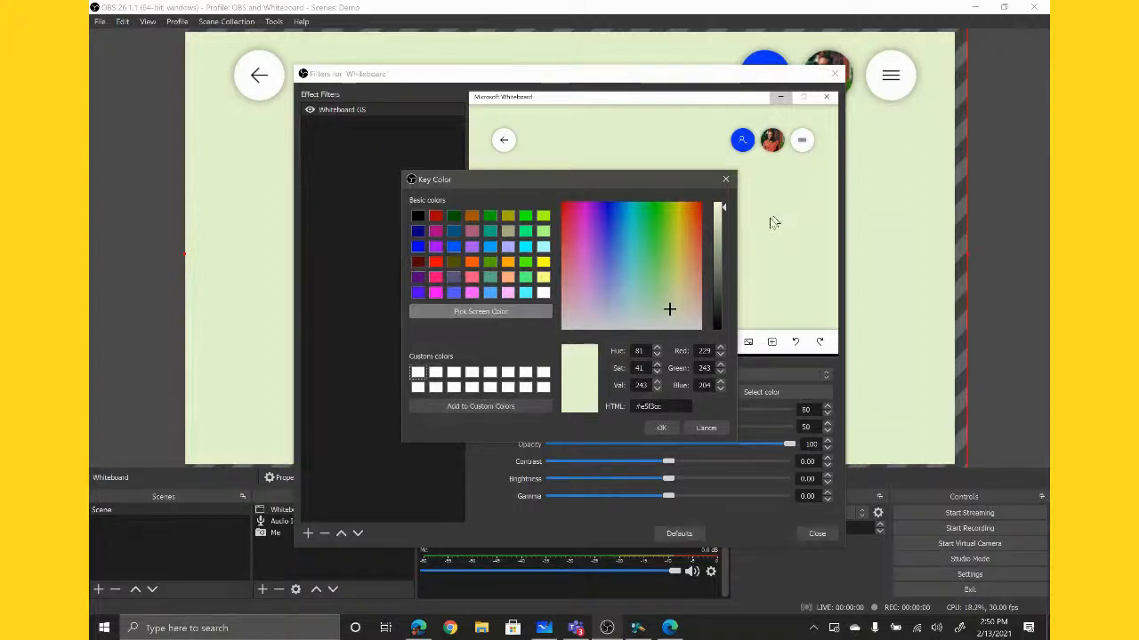
click(658, 429)
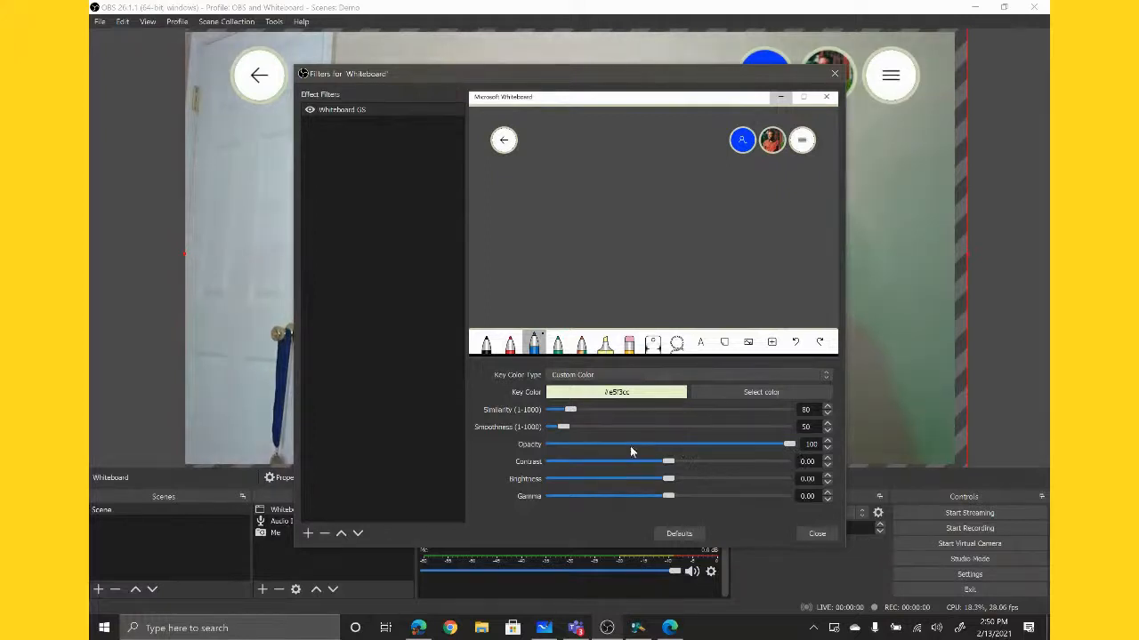
- Lower the color key's smoothness to 15, keep opacity at 100, and close the Whiteboard filters
mouse_move(789, 447)
mouse_down()
mouse_move(550, 446)
mouse_move(789, 446)
mouse_up()
mouse_move(566, 430)
mouse_down()
mouse_move(551, 429)
mouse_move(580, 430)
mouse_move(538, 428)
mouse_move(558, 433)
mouse_up()
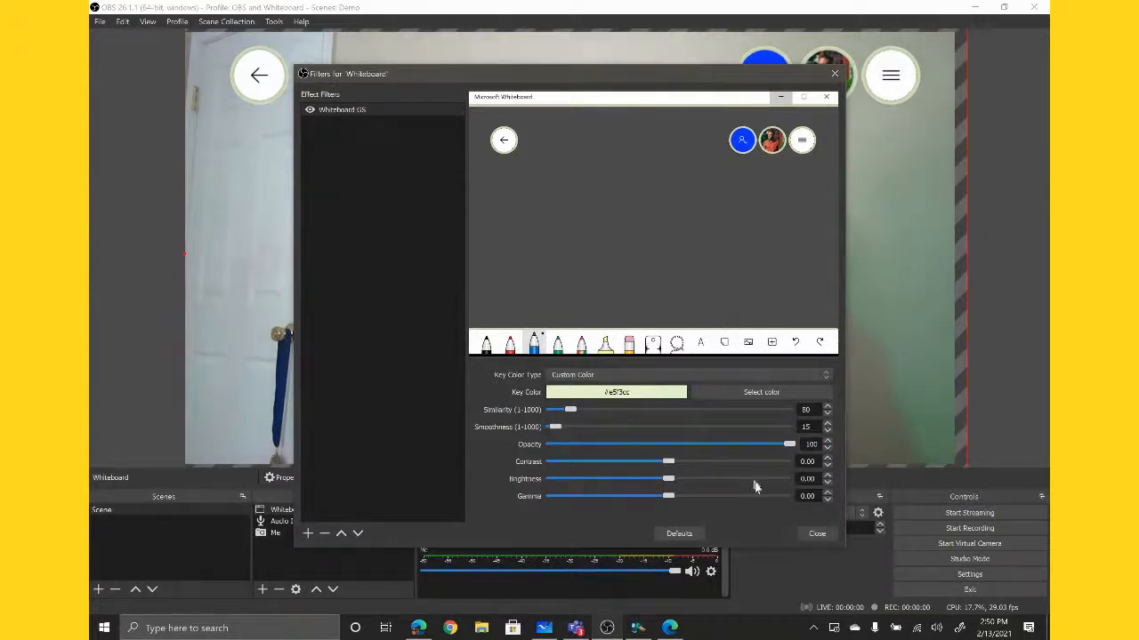
click(816, 534)
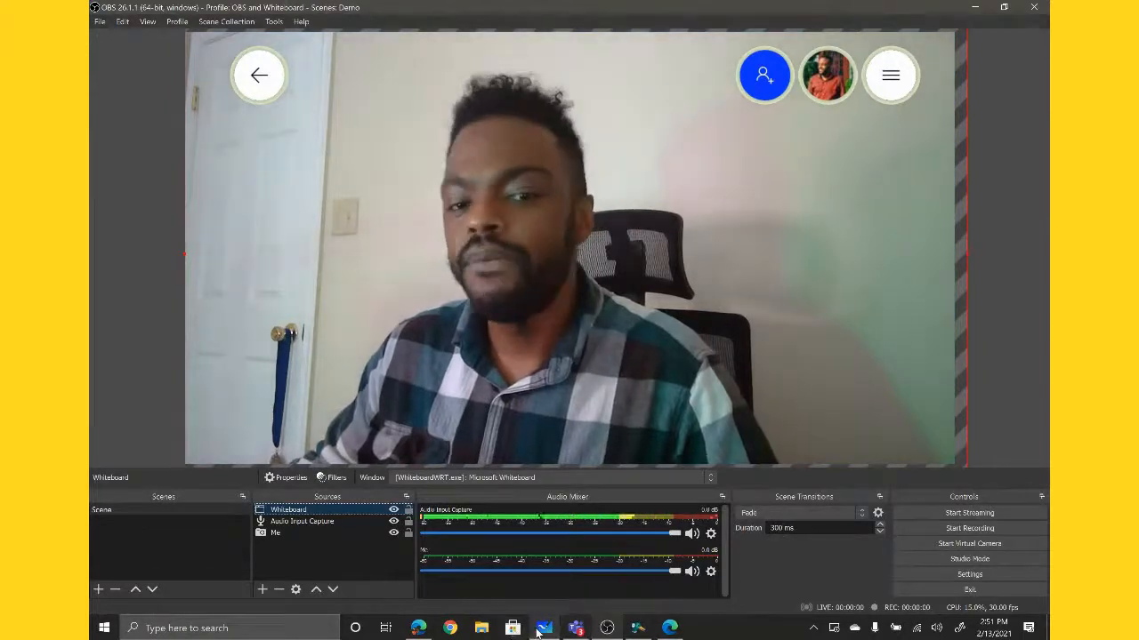
- Bring up the Microsoft Whiteboard window and move it aside so more of the OBS canvas preview is uncovered
mouse_move(544, 633)
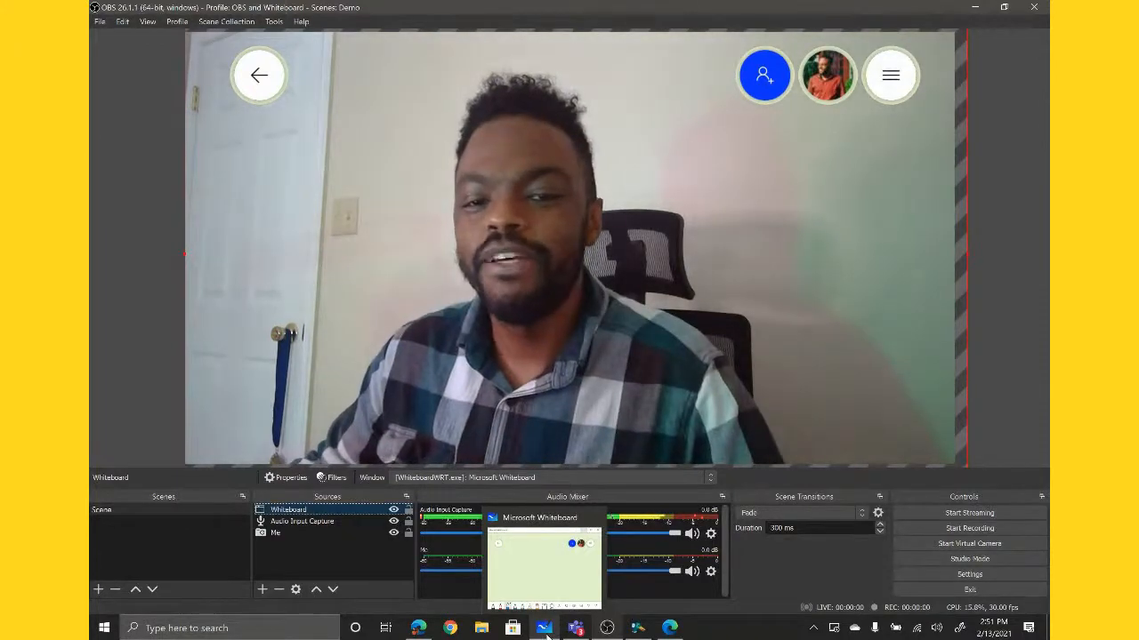
click(546, 634)
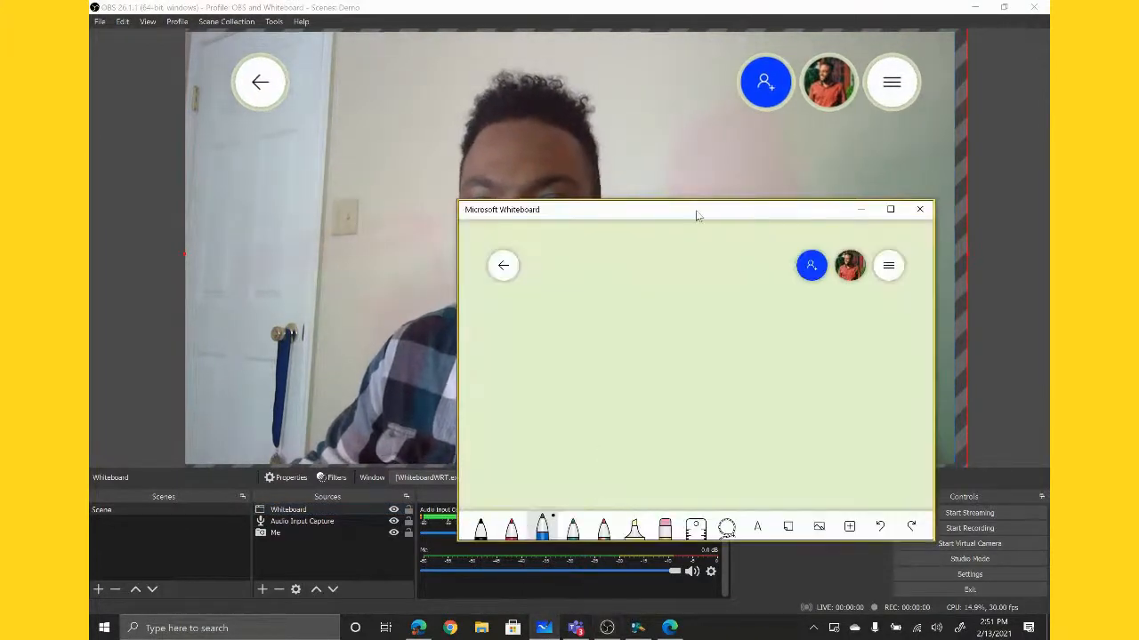
drag(698, 216, 801, 209)
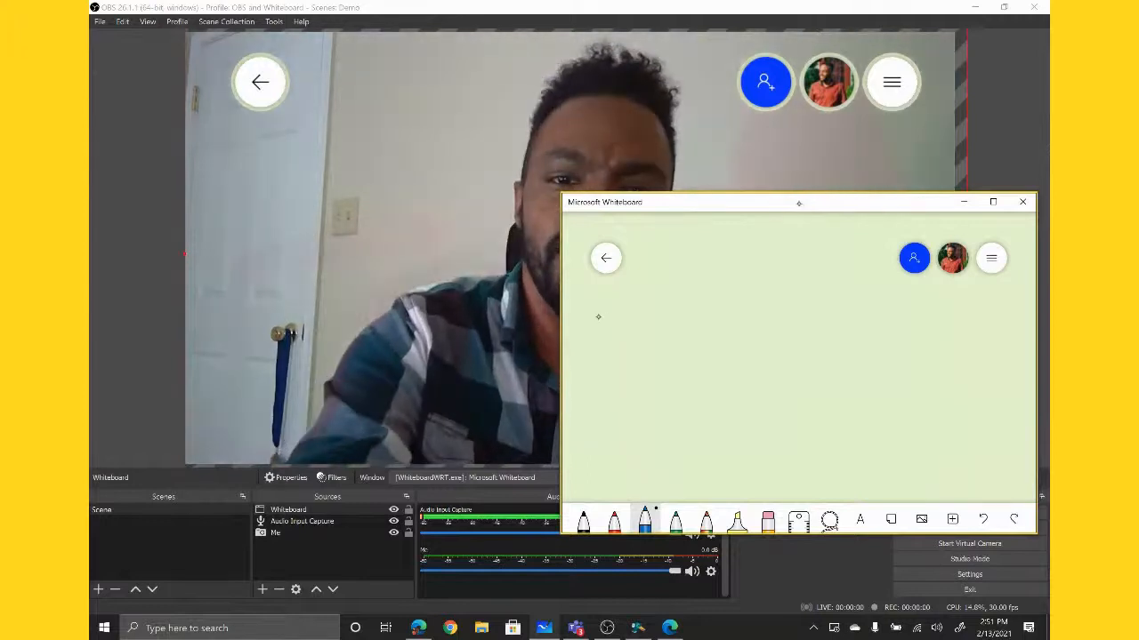
- Write "2 X 2" with an underline on the whiteboard using the blue pen, and erase it all
mouse_move(591, 317)
mouse_down()
mouse_move(626, 338)
mouse_move(599, 399)
mouse_move(669, 368)
mouse_up()
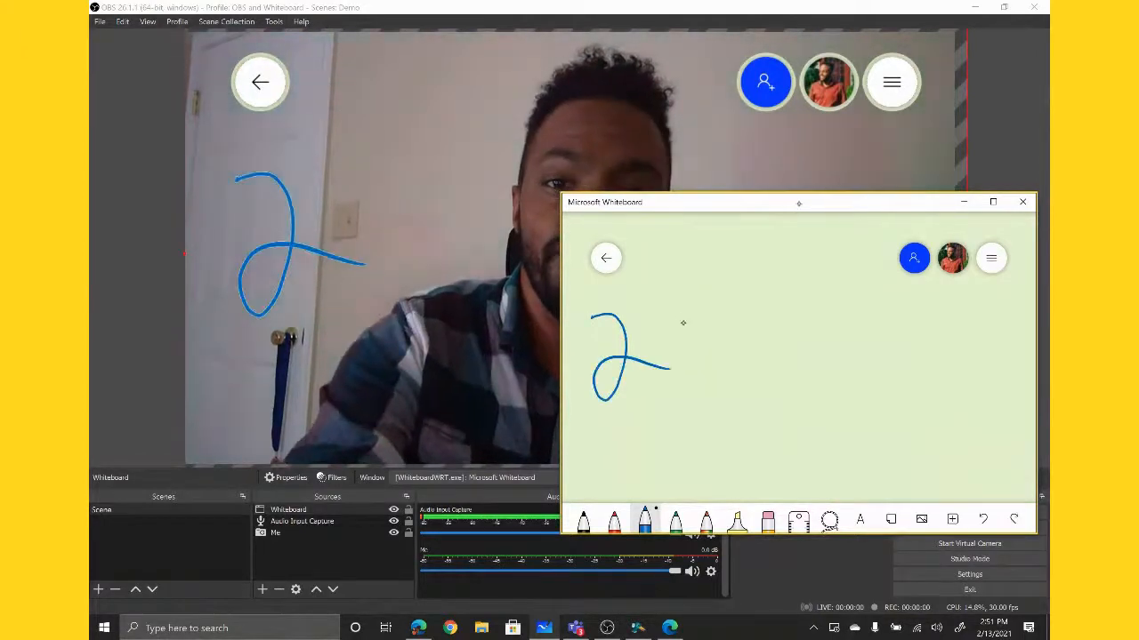
mouse_move(672, 316)
mouse_down()
mouse_move(708, 378)
mouse_move(712, 316)
mouse_move(685, 368)
mouse_move(772, 324)
mouse_move(729, 366)
mouse_move(787, 354)
mouse_up()
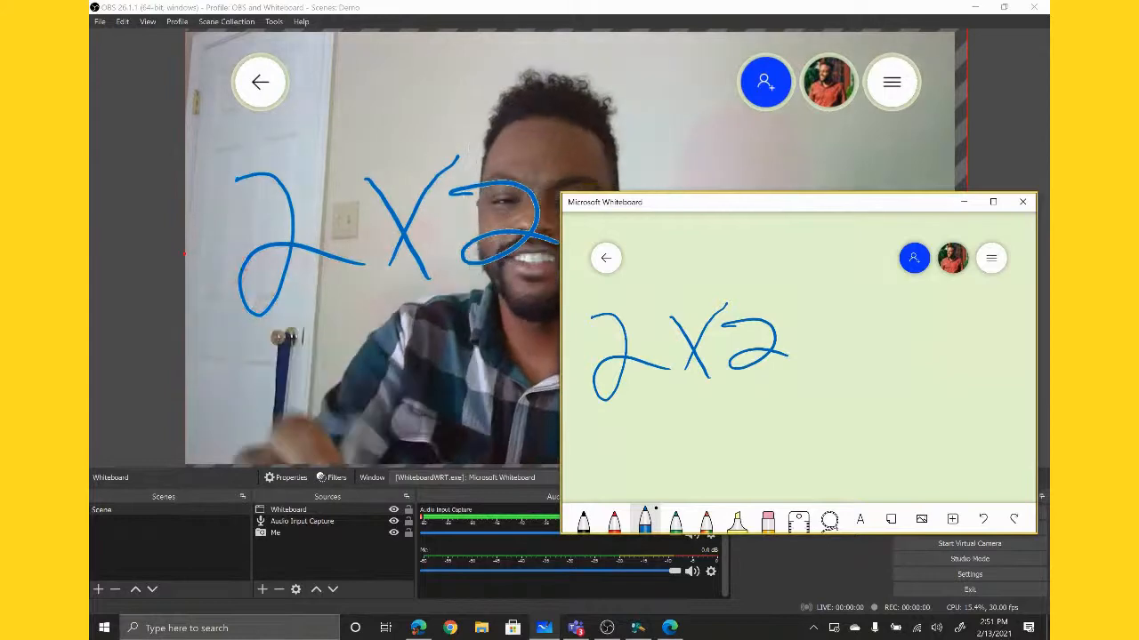
drag(601, 415, 867, 371)
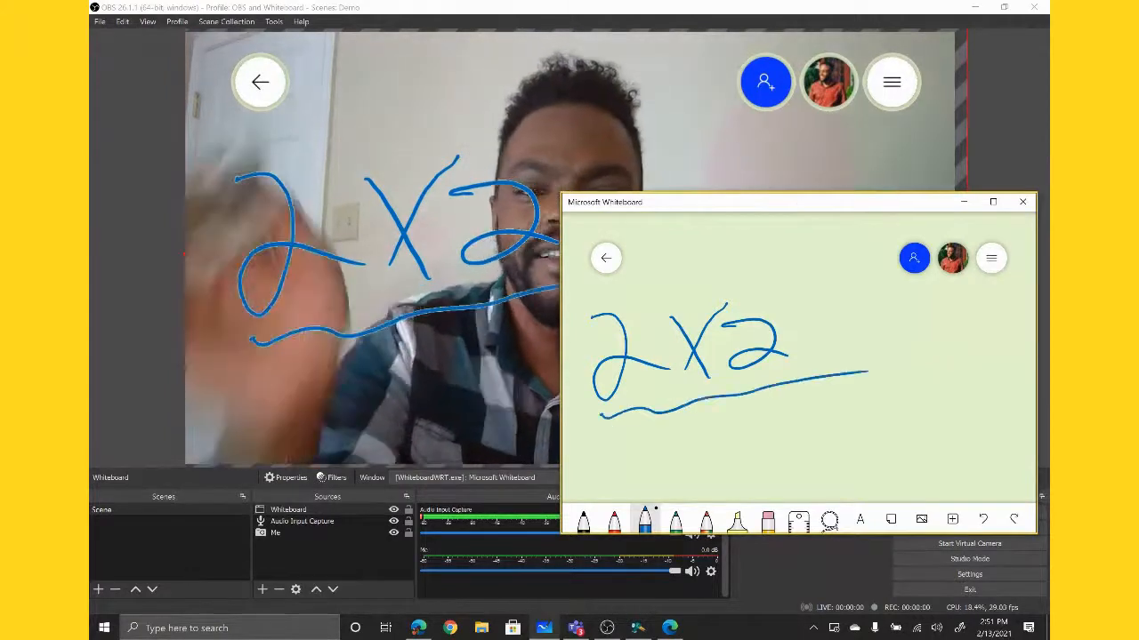
mouse_move(857, 364)
mouse_down()
mouse_move(799, 397)
mouse_move(731, 392)
mouse_move(612, 416)
mouse_move(728, 384)
mouse_move(772, 294)
mouse_move(743, 347)
mouse_move(641, 369)
mouse_move(610, 323)
mouse_up()
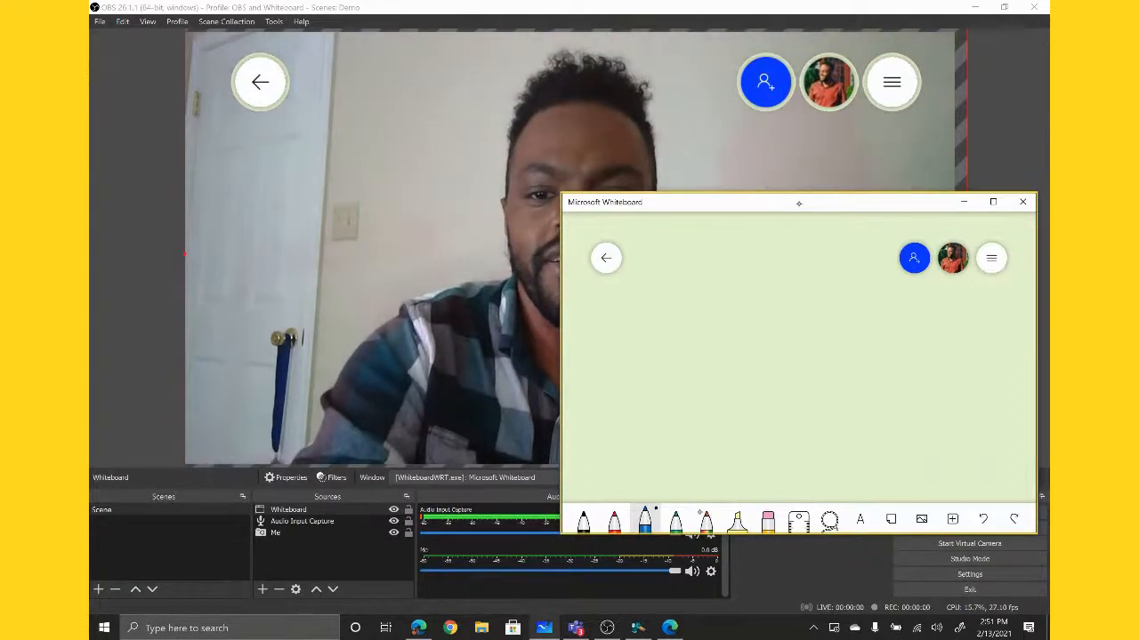
- Draw a smiley face twice on the whiteboard with the rainbow pen, erasing it each time
click(705, 518)
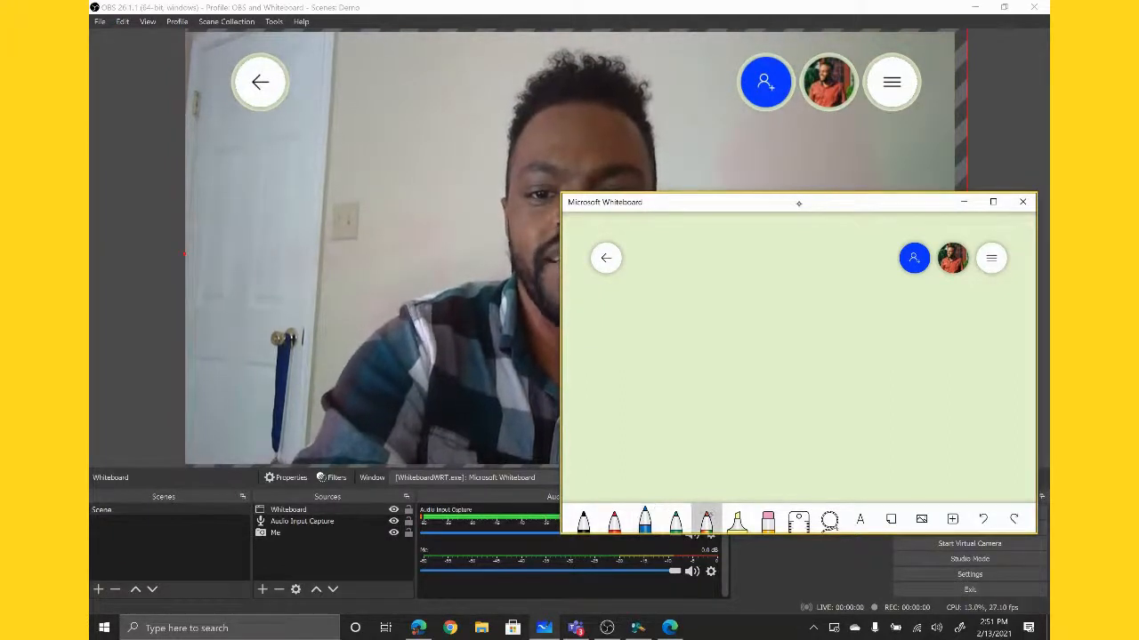
drag(622, 317, 621, 368)
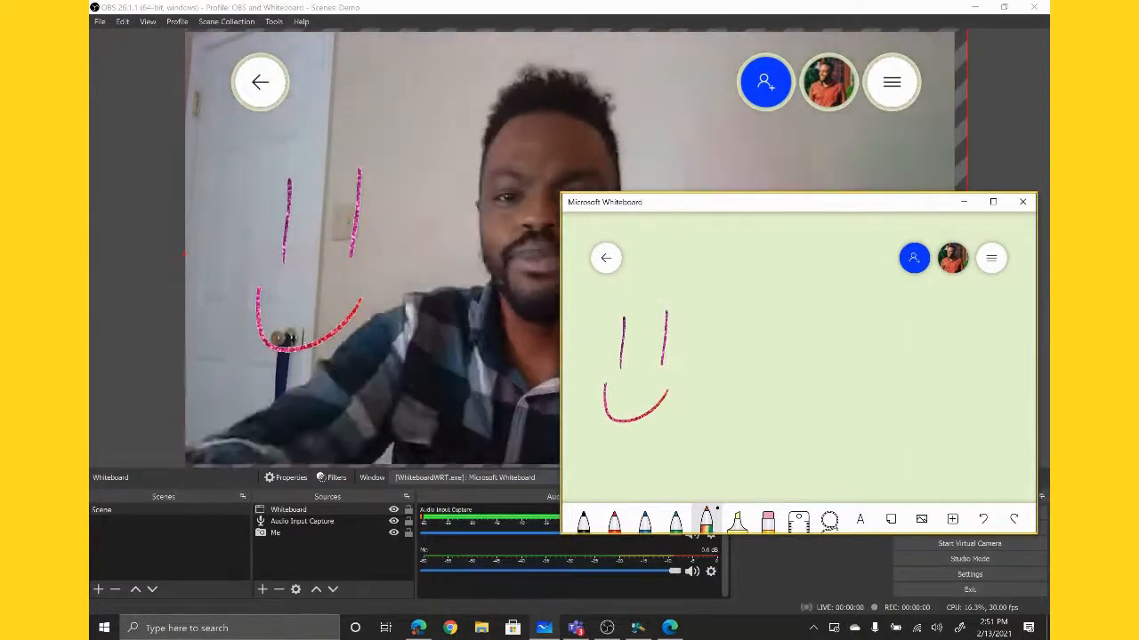
scroll(798, 358, down, 5)
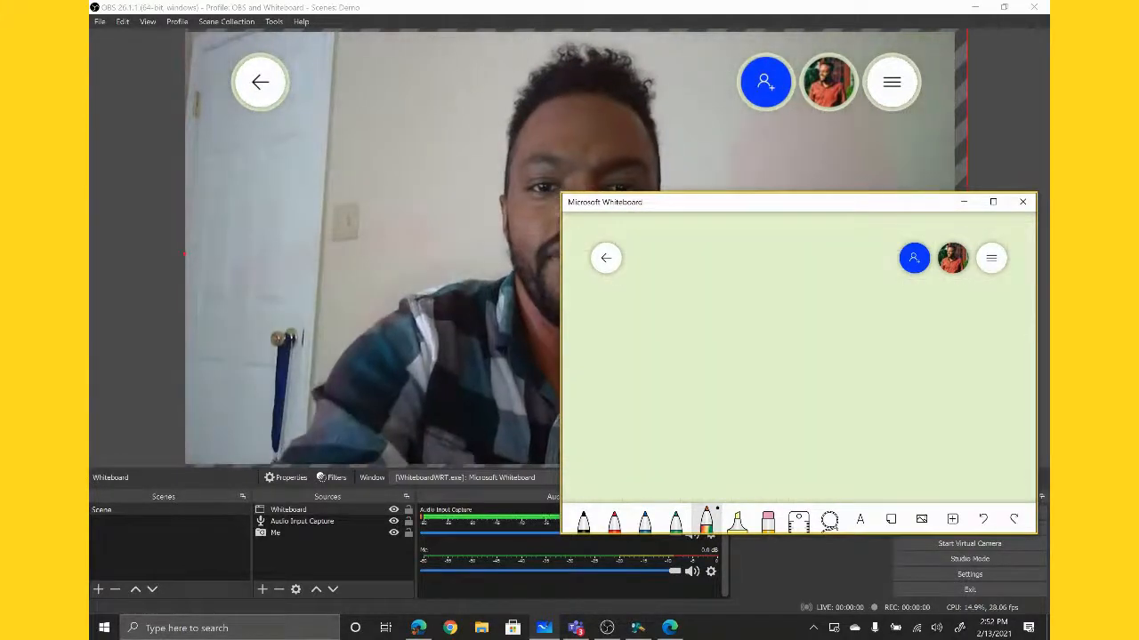
mouse_move(660, 338)
mouse_down()
mouse_move(663, 363)
mouse_move(685, 379)
mouse_up()
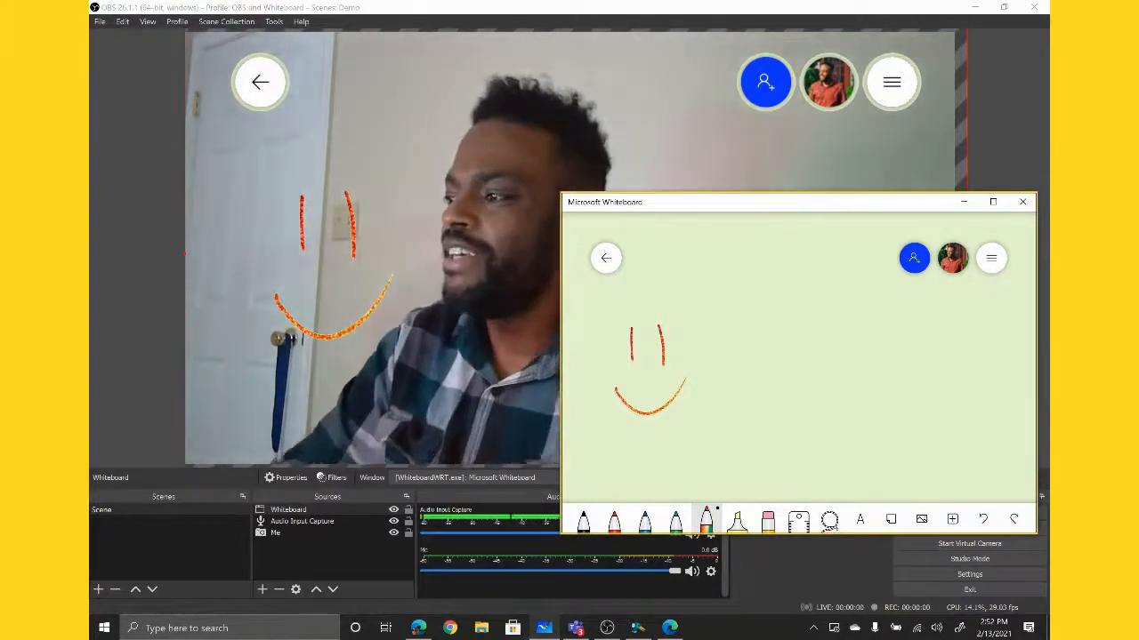
drag(686, 383, 655, 325)
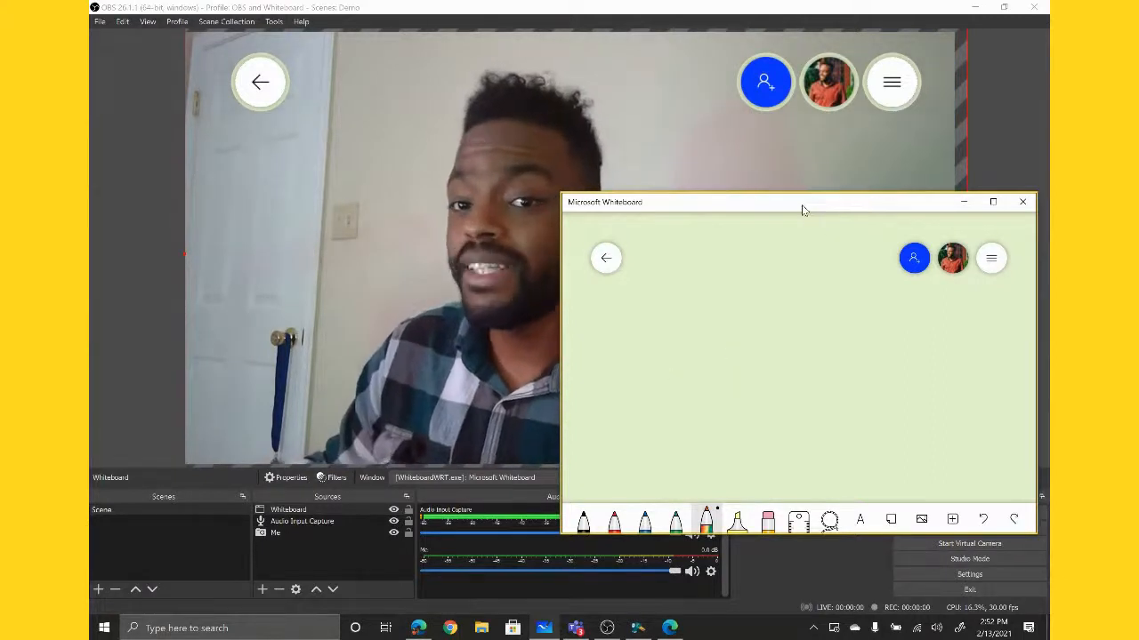
- Move the Microsoft Whiteboard window off the edge of the screen and bring it back over the OBS window
drag(801, 211, 1049, 212)
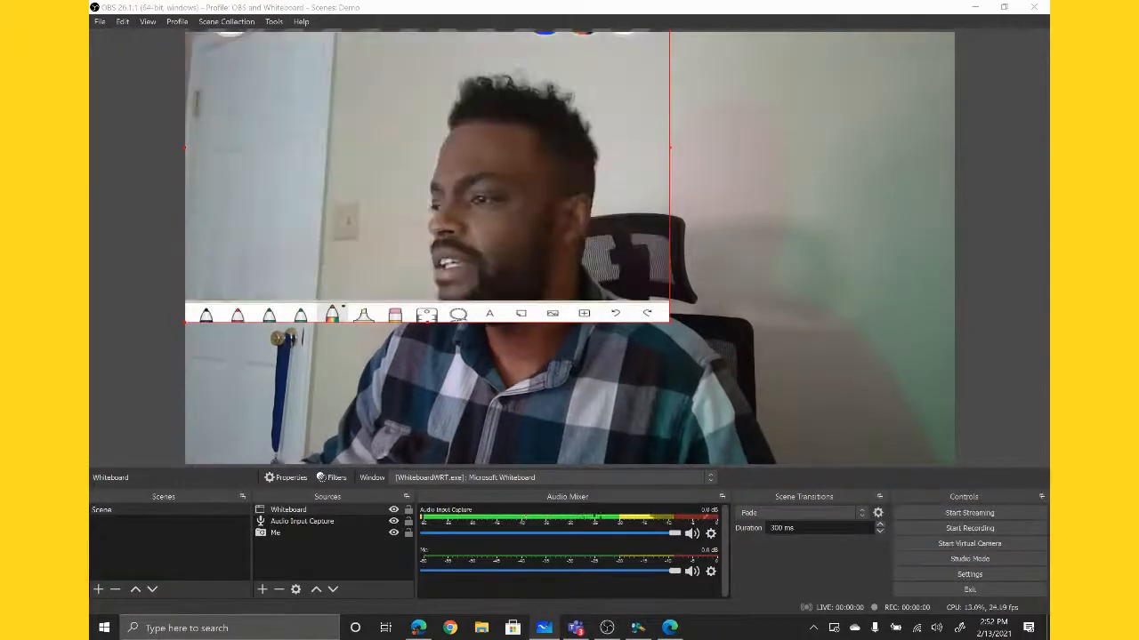
drag(1049, 212, 647, 244)
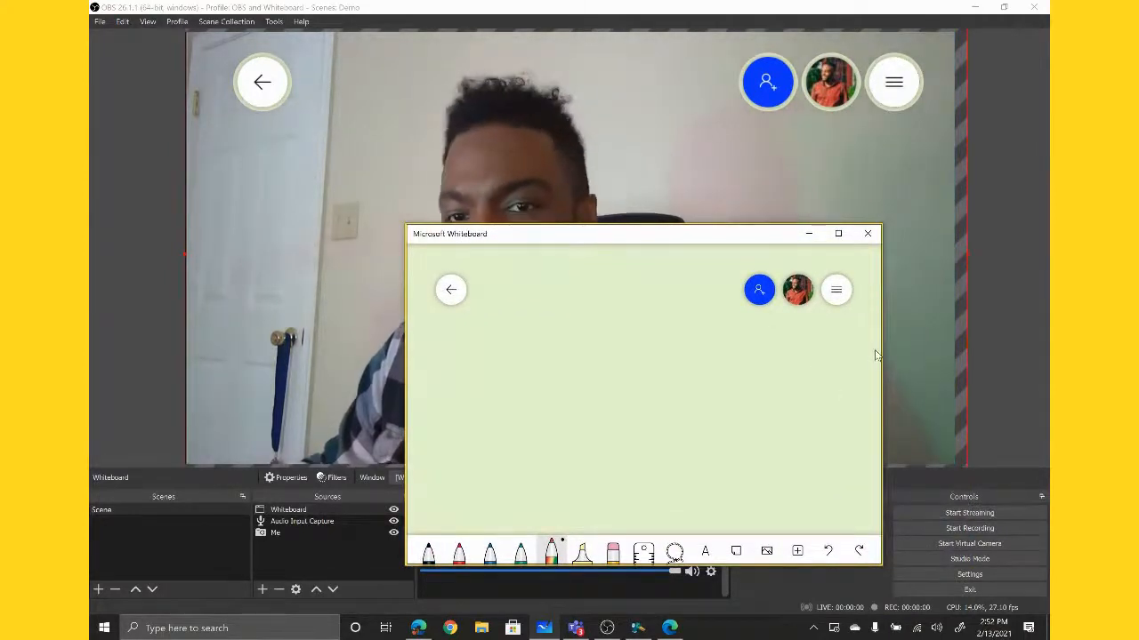
- Record a short test clip while writing "2+2" on the whiteboard with the rainbow pen and erasing it, and stop recording
click(963, 534)
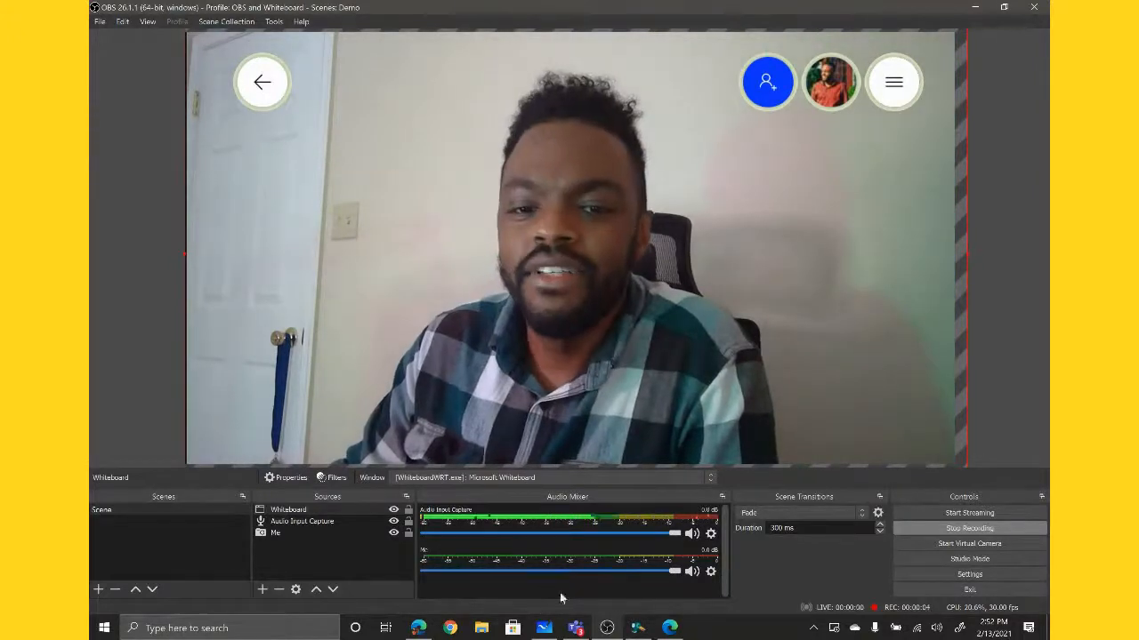
click(544, 628)
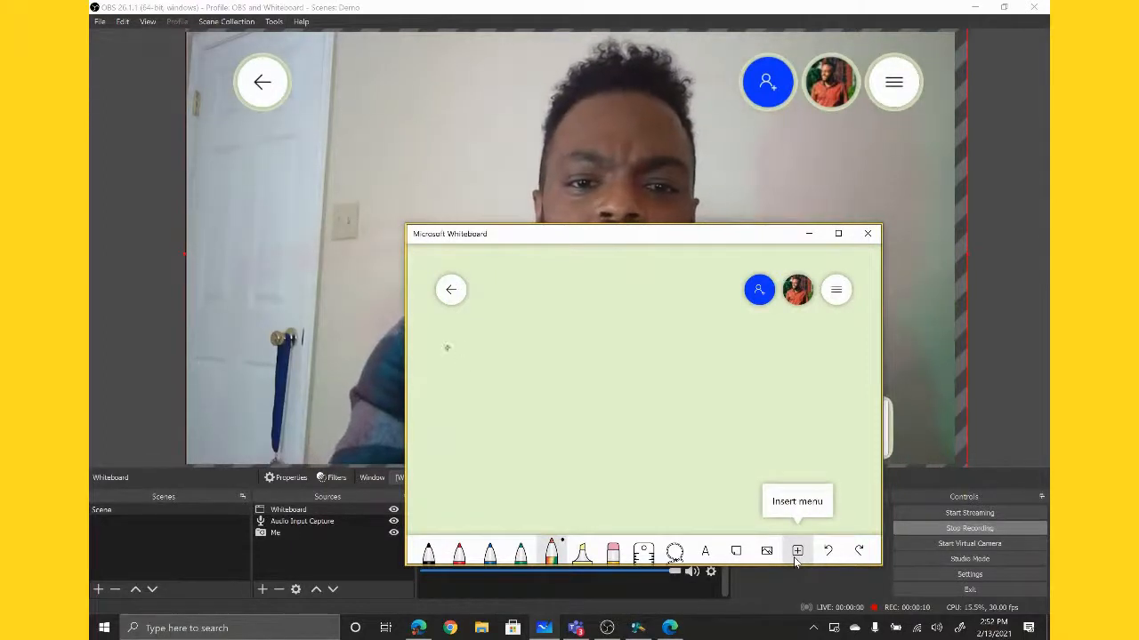
drag(437, 355, 508, 405)
drag(515, 336, 513, 402)
drag(494, 357, 539, 354)
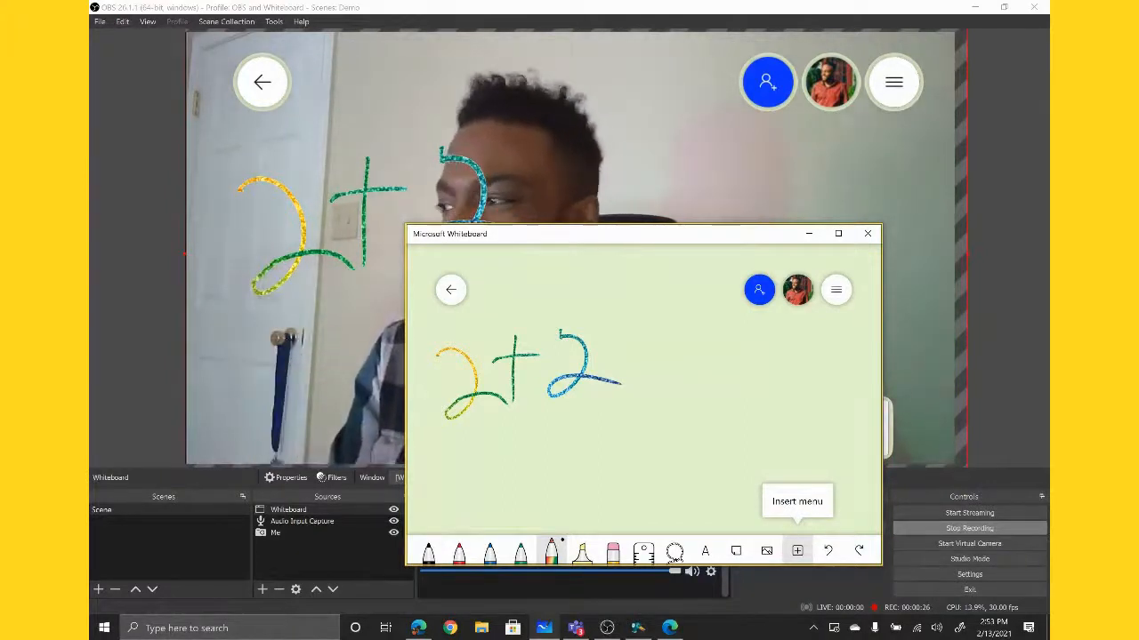
mouse_move(600, 382)
mouse_down()
mouse_move(579, 368)
mouse_move(577, 345)
mouse_move(596, 389)
mouse_move(528, 356)
mouse_move(459, 354)
mouse_up()
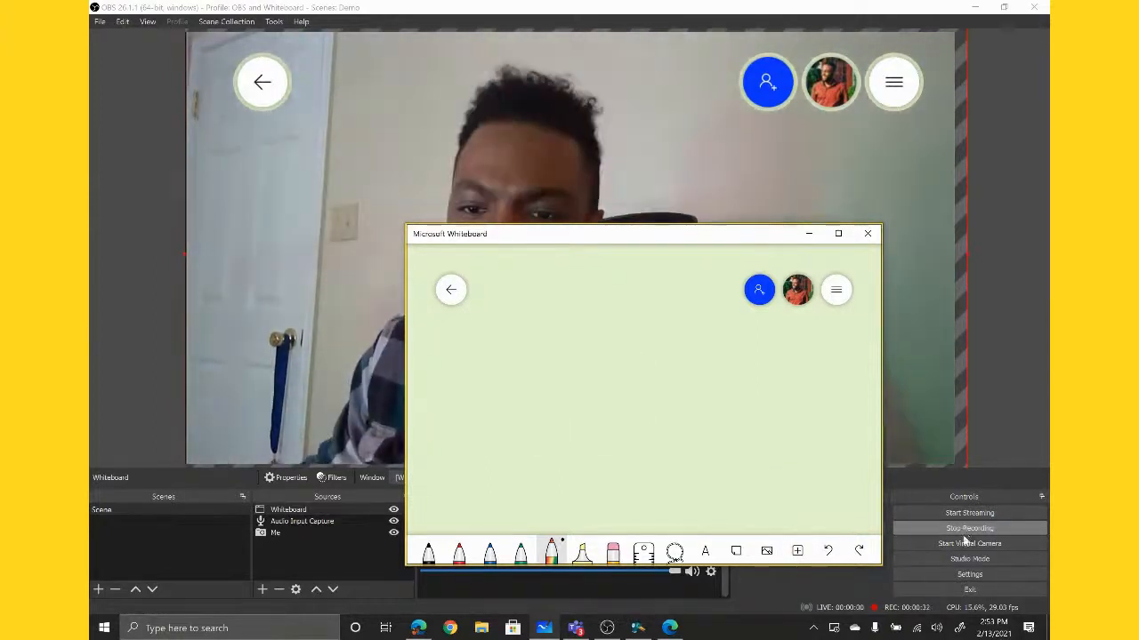
click(968, 530)
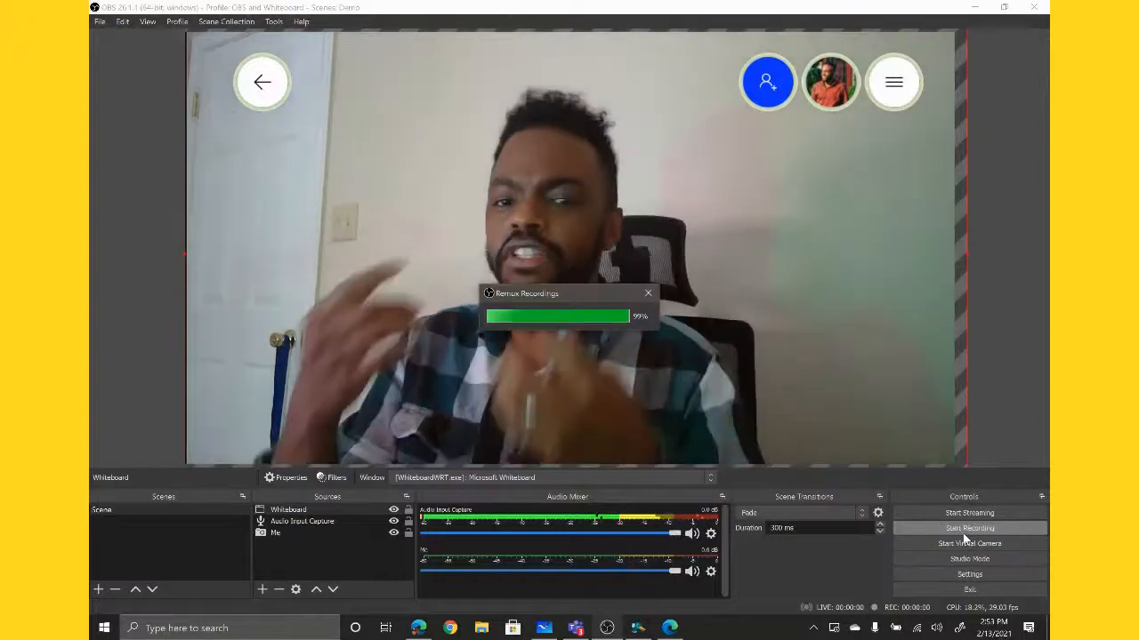